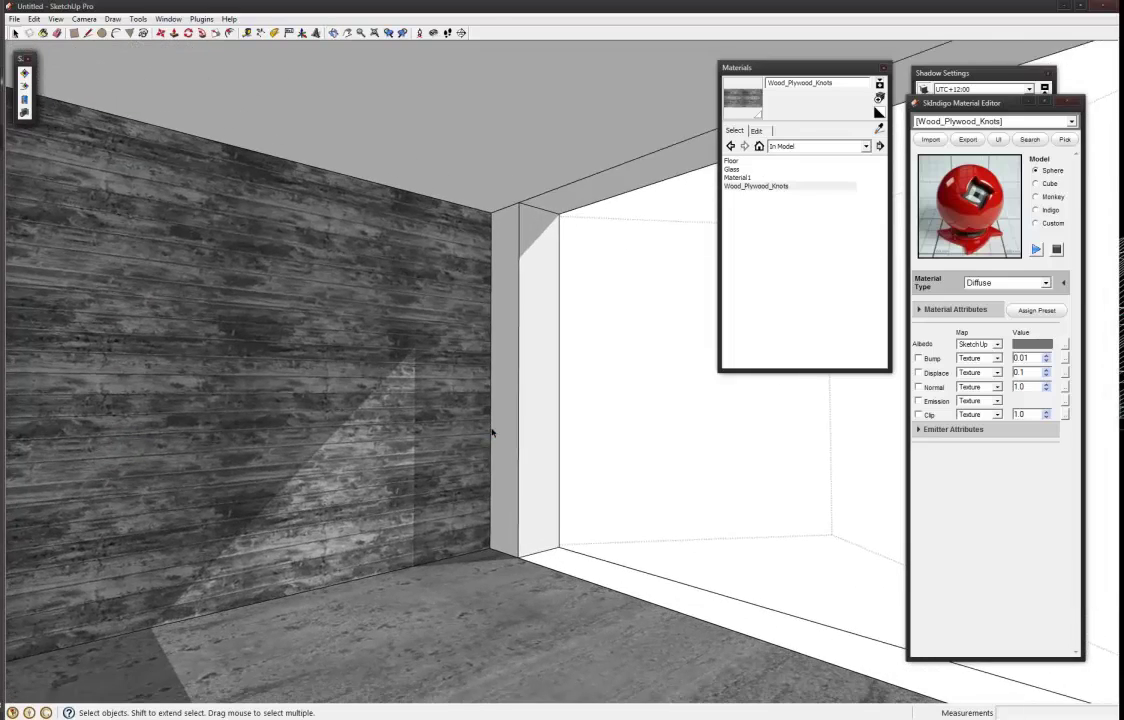
Pull the room's front wall face outward about 971 mm with Push/Pull to deepen the window recess.
scroll(388, 413, "down", 4)
middle_click_drag(388, 413, 354, 473)
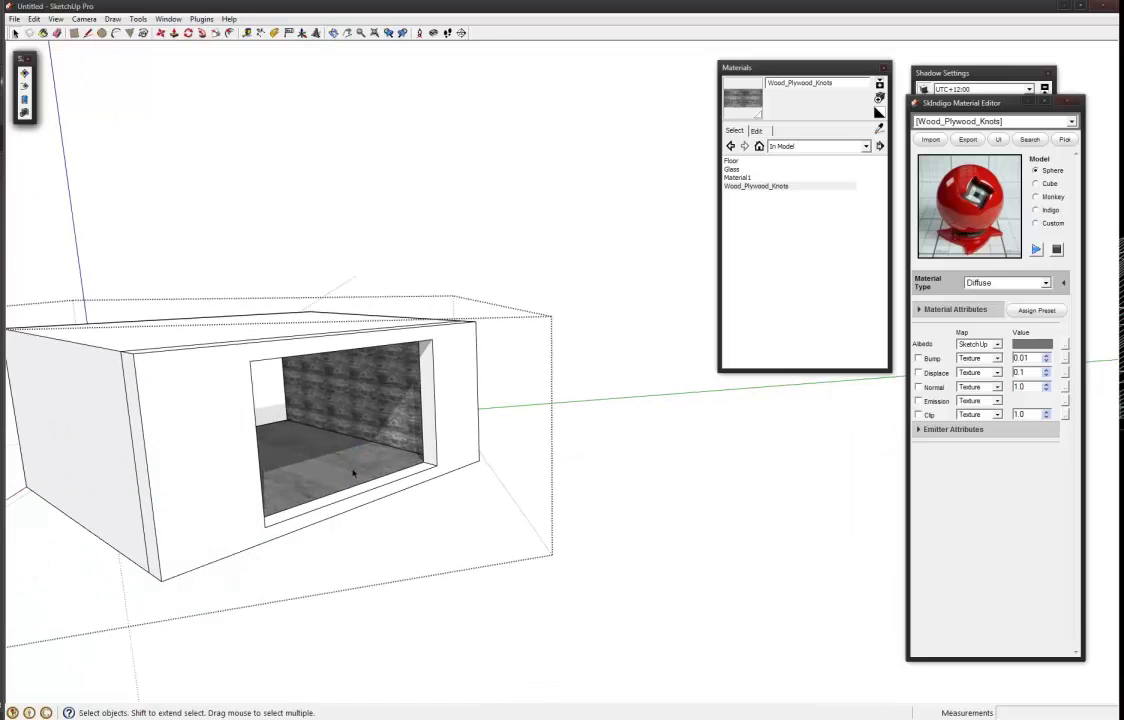
key("p")
left_click_drag(467, 431, 534, 452)
middle_click_drag(534, 452, 407, 428)
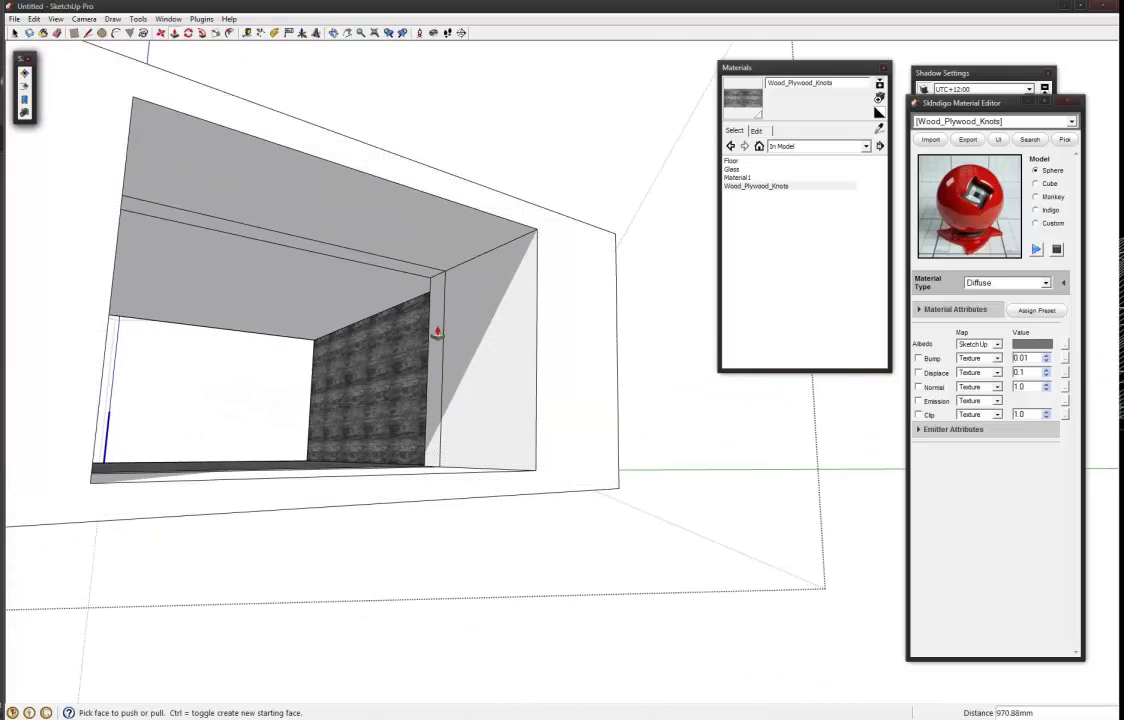
Push the recess's inner ceiling and side faces outward to open its top and thin the side walls.
left_click_drag(440, 245, 445, 211)
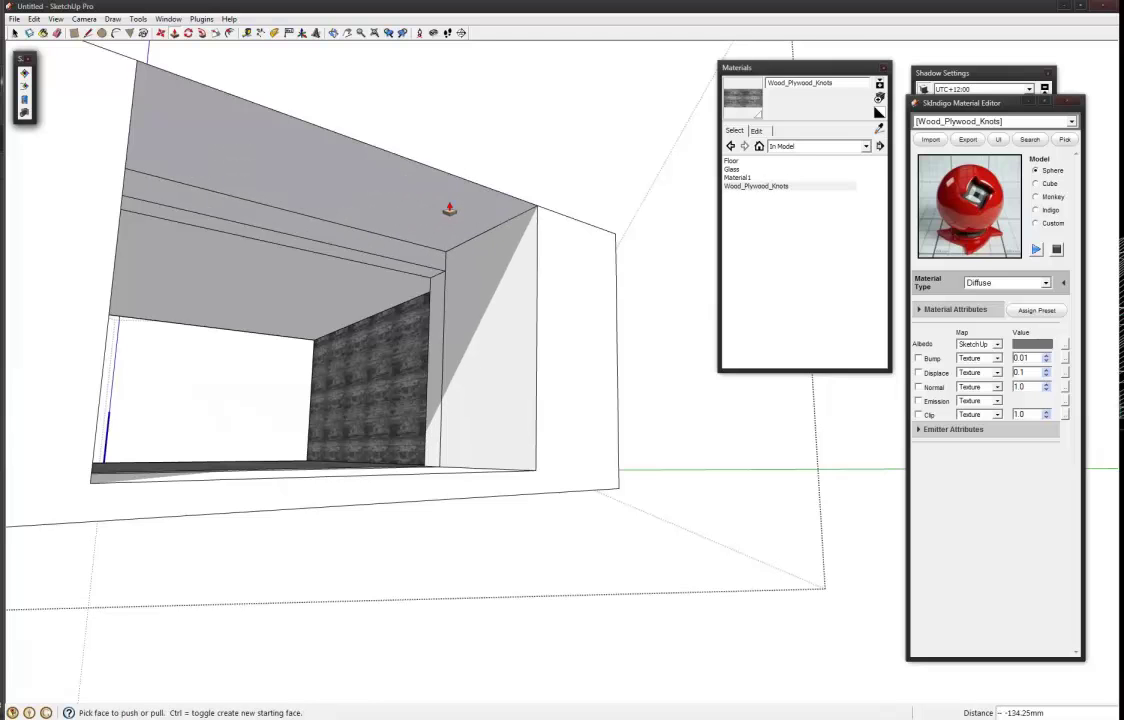
middle_click_drag(511, 270, 542, 319)
left_click_drag(542, 319, 573, 359)
middle_click_drag(580, 364, 188, 477)
scroll(444, 469, "down", 3)
left_click_drag(250, 420, 201, 421)
middle_click_drag(201, 421, 548, 499)
scroll(554, 497, "up", 5)
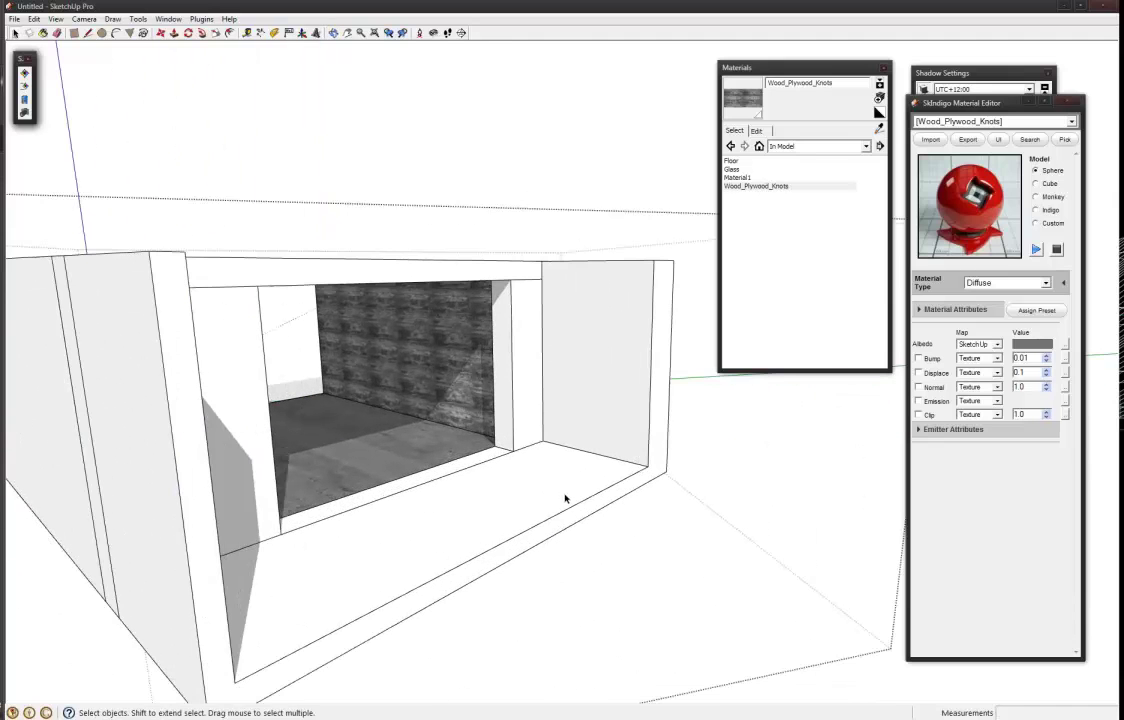
Pull the front edge of the balcony floor up about 280 mm as a low parapet and leave the room group.
key("p")
left_click_drag(587, 512, 595, 467)
middle_click_drag(595, 467, 552, 519)
scroll(532, 464, "up", 3)
scroll(511, 388, "down", 2)
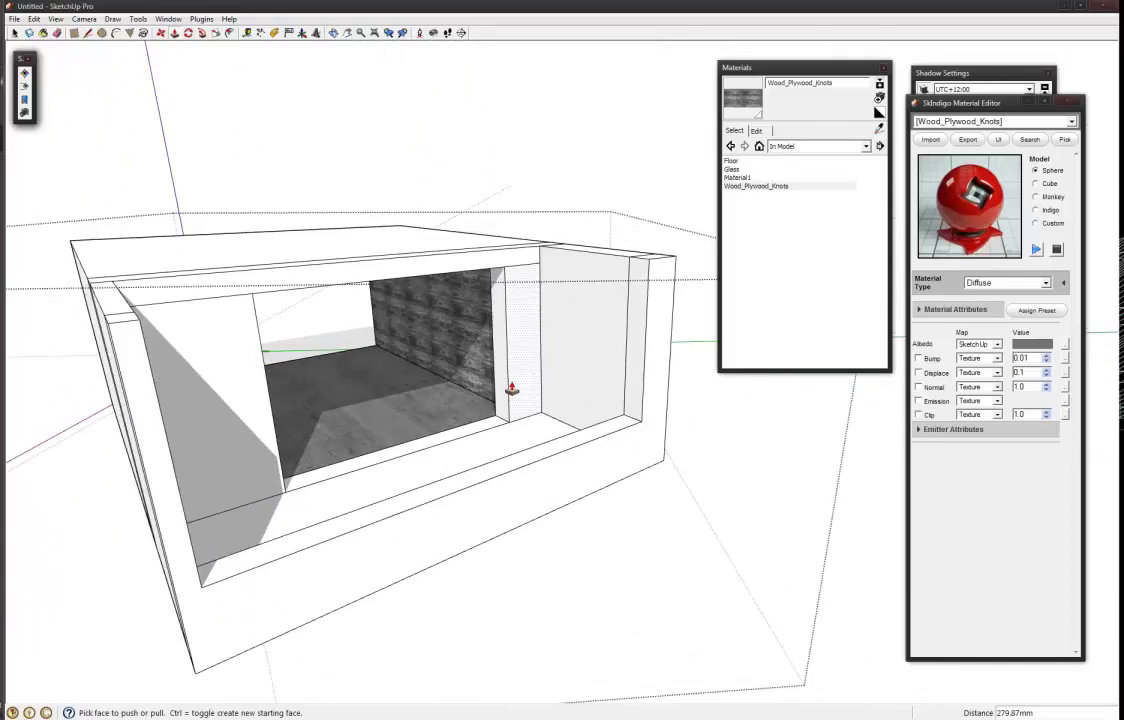
scroll(511, 388, "up", 3)
middle_click_drag(517, 376, 387, 429)
scroll(531, 318, "down", 5)
key("space")
scroll(489, 289, "up", 2)
middle_click_drag(489, 289, 439, 294)
scroll(430, 328, "up", 2)
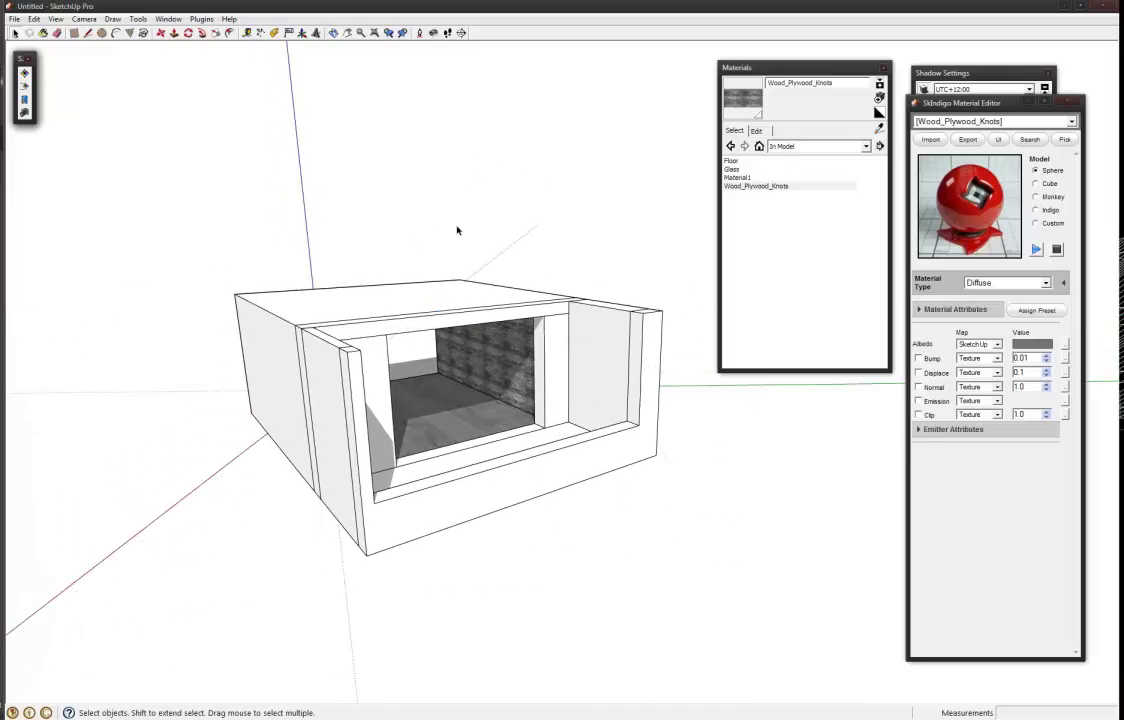
Draw a rectangle from corner to corner across the whole window opening.
scroll(540, 385, "up", 4)
middle_click_drag(547, 391, 530, 362)
key("r")
left_click(555, 184)
left_click(195, 617)
key("space")
Turn the rectangle in the window opening into a component named Windows.
left_click(409, 459)
middle_click_drag(409, 459, 414, 326)
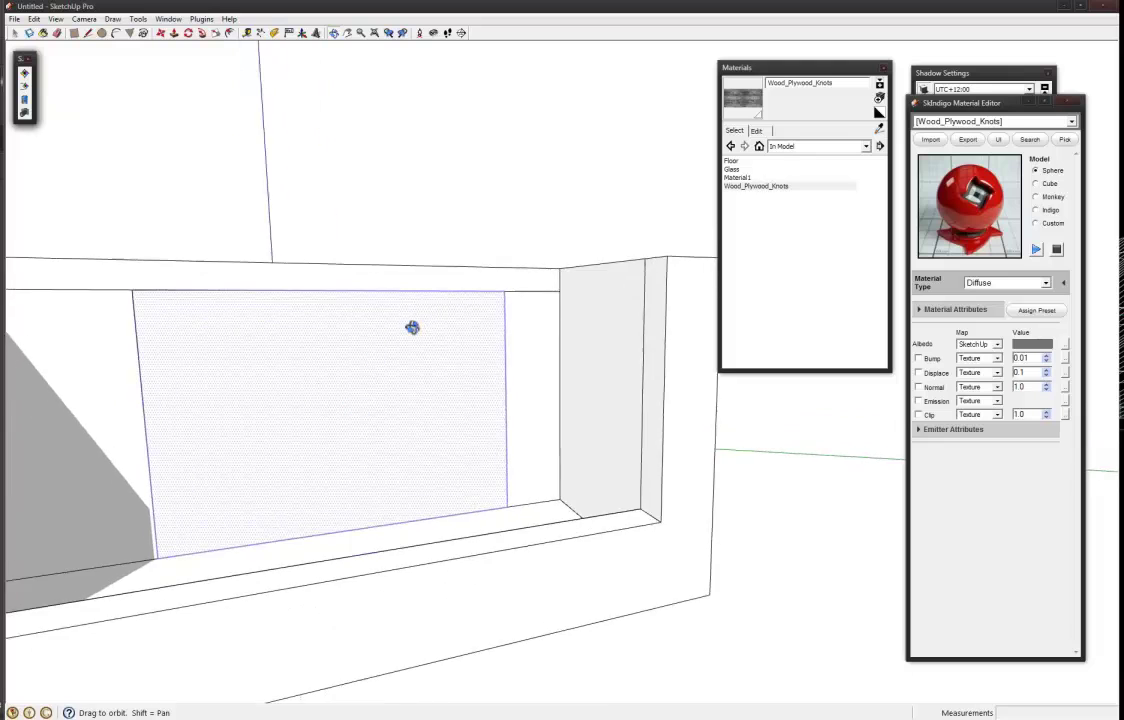
scroll(479, 359, "down", 5)
scroll(466, 391, "up", 1)
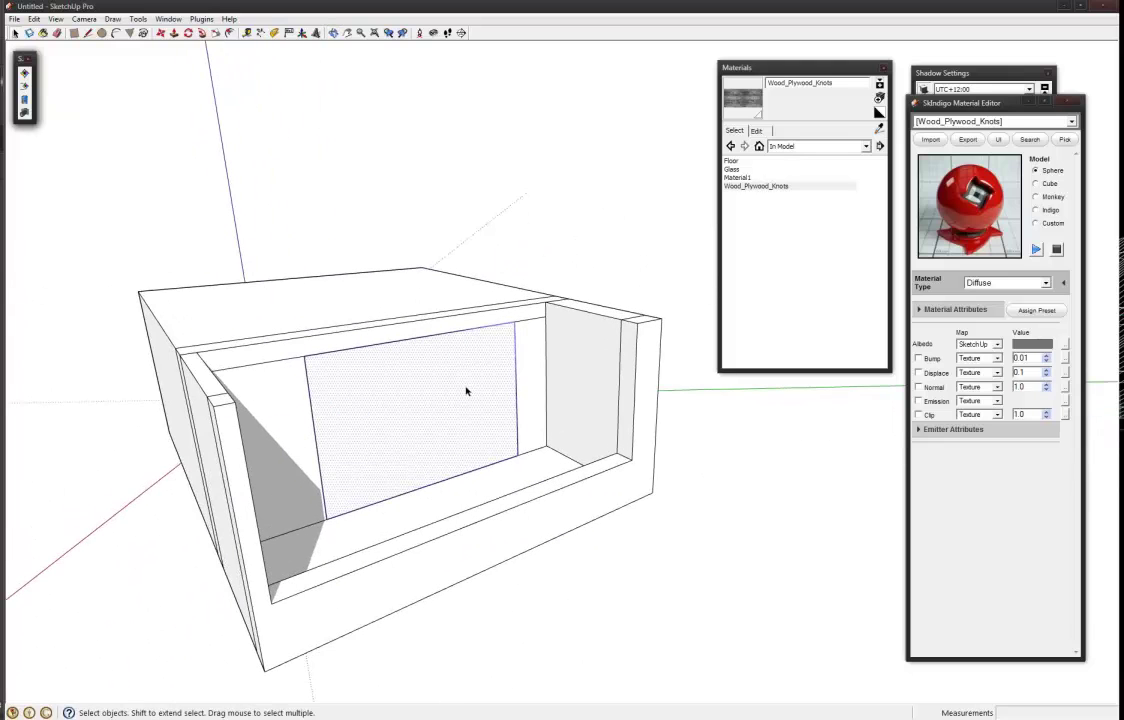
key("g")
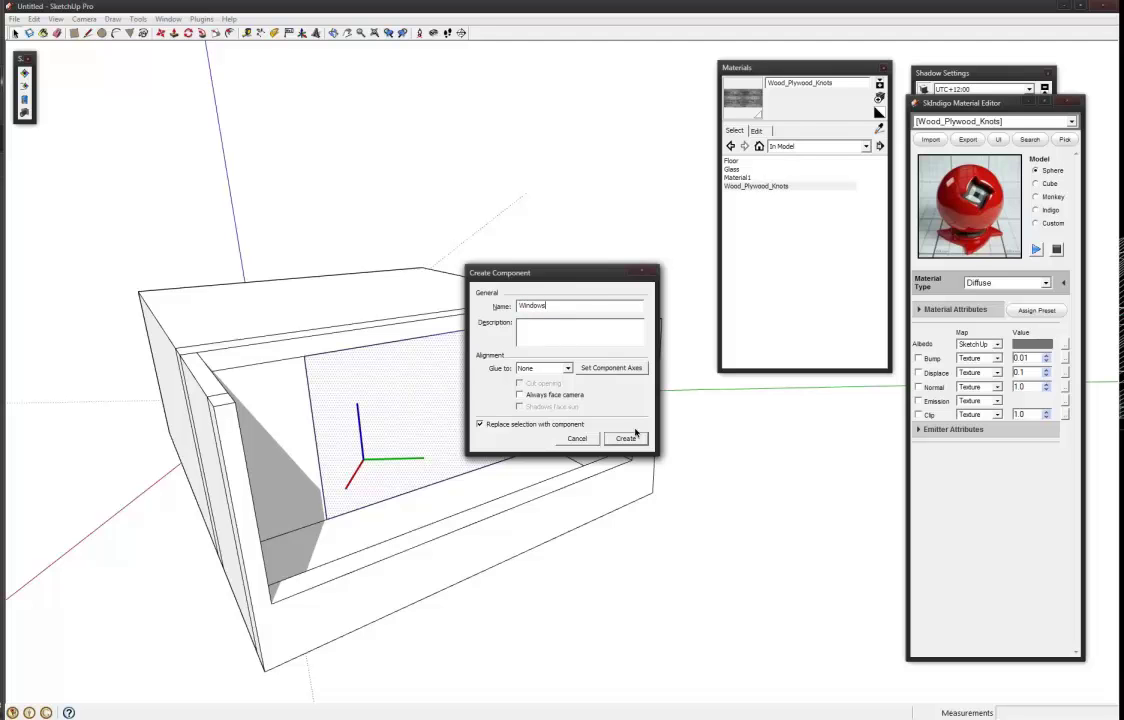
left_click(634, 436)
Open the Windows component for editing and extrude its face 10 mm into a thin pane.
middle_click_drag(404, 388, 557, 341)
double_click(416, 431)
scroll(434, 404, "up", 5)
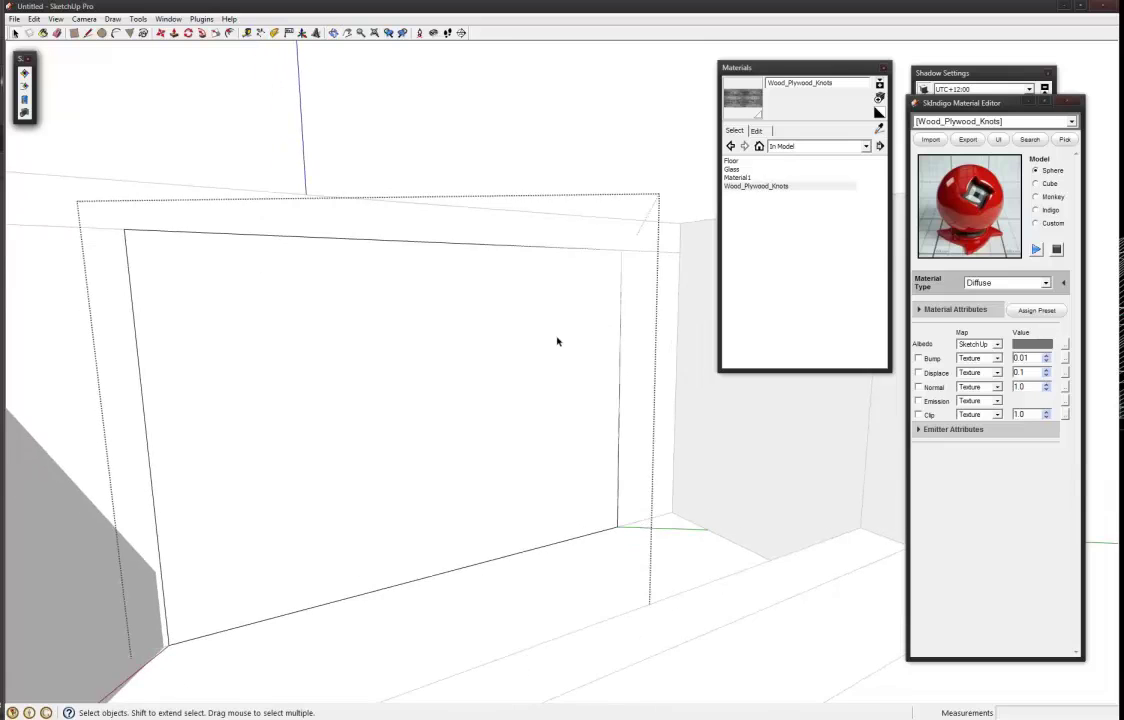
scroll(575, 296, "down", 3)
scroll(564, 307, "up", 3)
key("p")
scroll(629, 299, "up", 5)
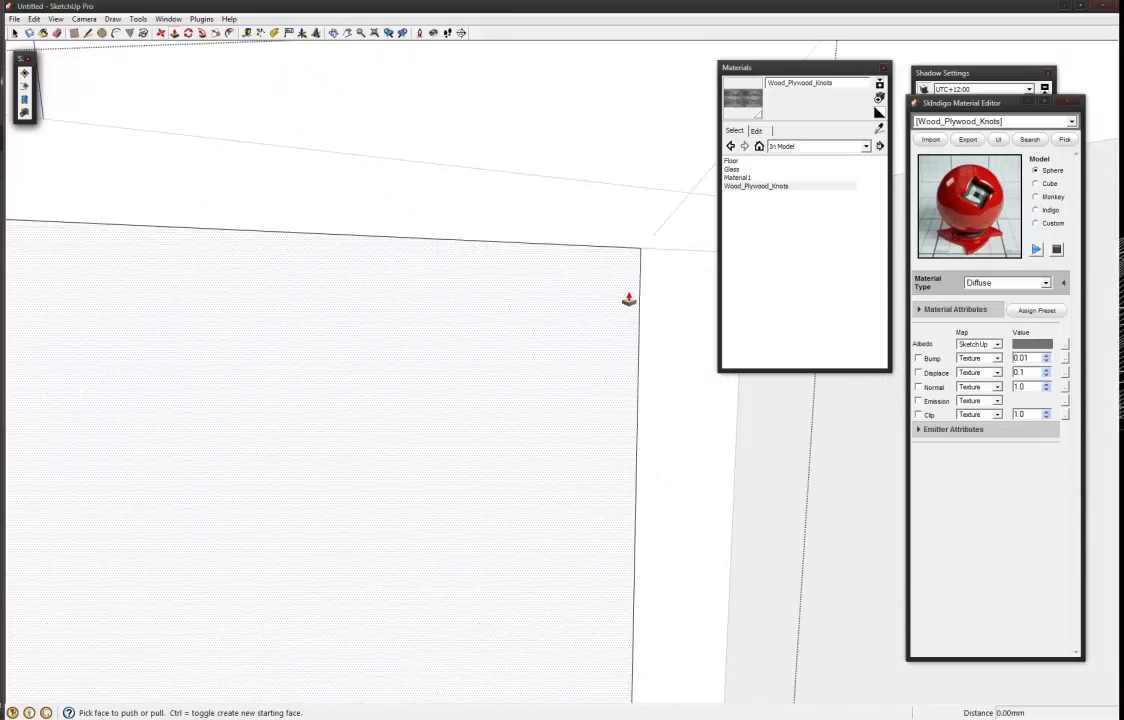
middle_click_drag(617, 314, 693, 268)
left_click(619, 257)
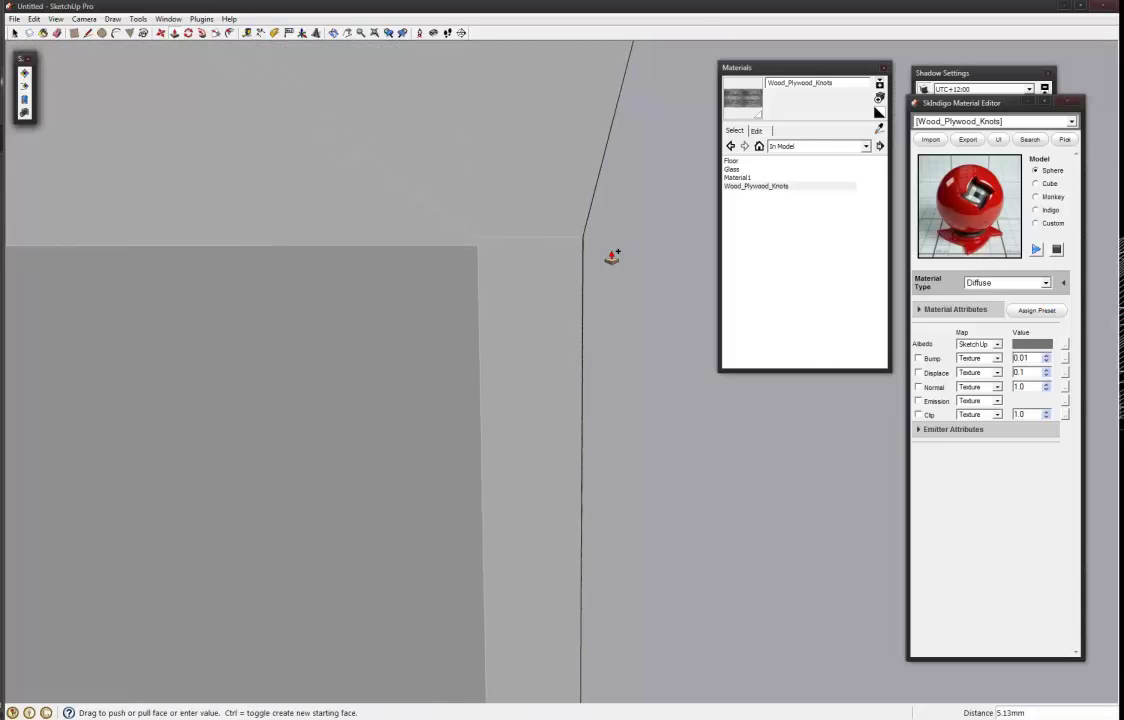
type("10")
key("Return")
key("space")
Draw a vertical line from the midpoint of the pane's top edge to its bottom edge, splitting the inside face.
middle_click_drag(590, 278, 518, 278)
scroll(530, 200, "up", 5)
key("h")
mouse_move(548, 557)
middle_mouse_down()
mouse_move(677, 464)
mouse_move(278, 467)
mouse_move(465, 487)
mouse_move(562, 469)
mouse_move(544, 474)
mouse_move(552, 462)
middle_mouse_up()
key("l")
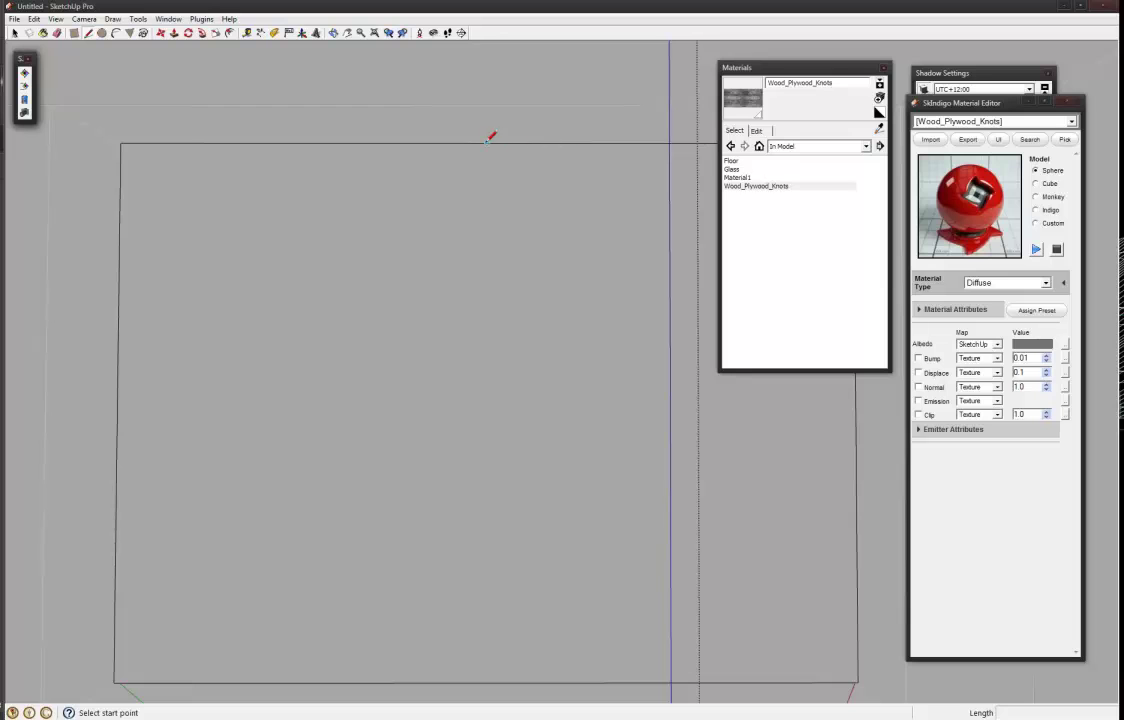
left_click(480, 142)
middle_click_drag(492, 135, 465, 275)
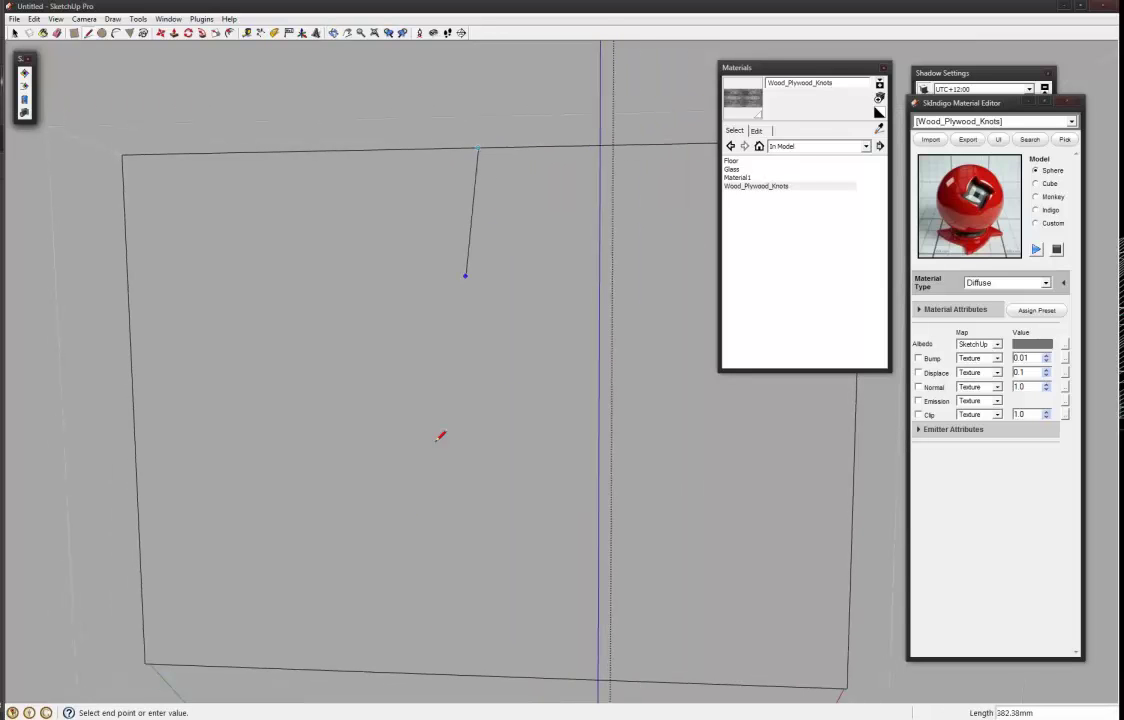
middle_click_drag(490, 670, 612, 567)
Push one half of the split pane through its full thickness to remove it.
key("p")
left_click(627, 469)
middle_click_drag(620, 469, 415, 485)
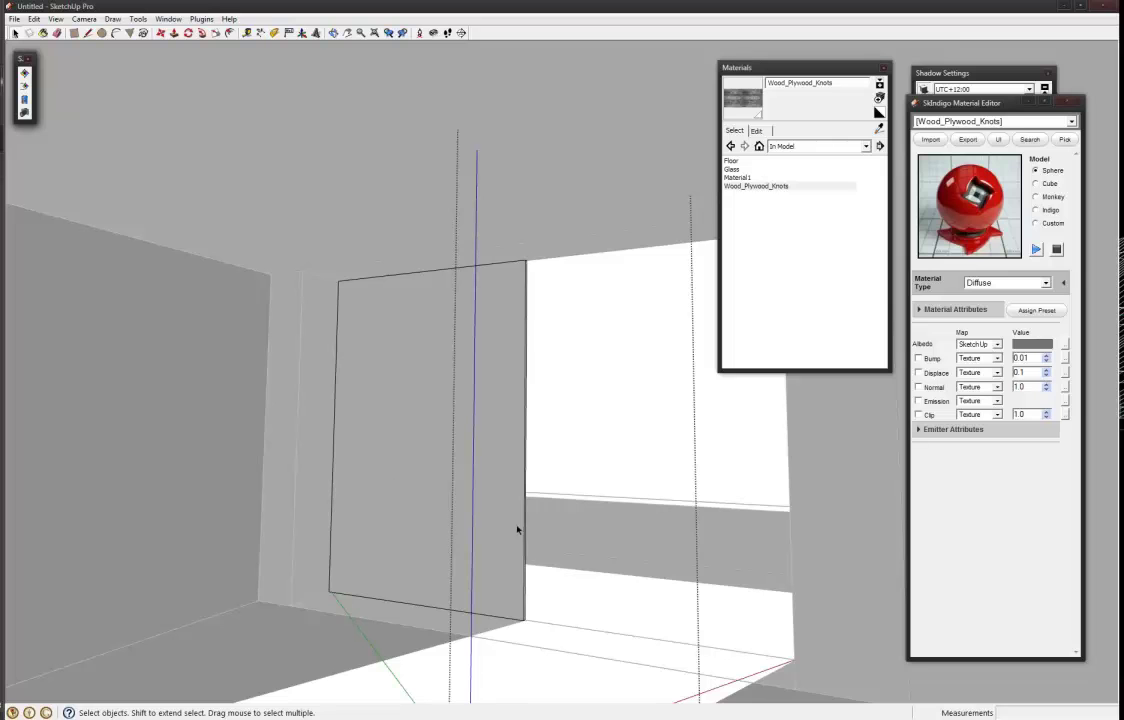
Select the remaining half pane and begin a new material with its texture image turned off.
middle_click_drag(537, 475, 480, 460)
double_click(434, 517)
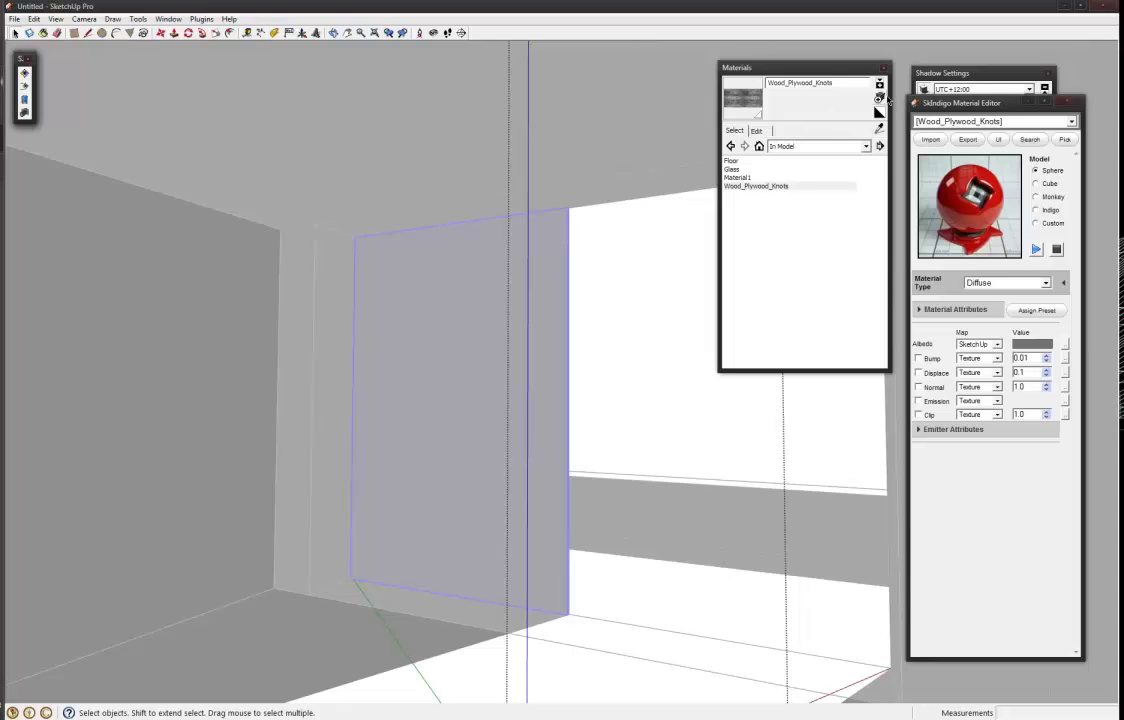
left_click(880, 86)
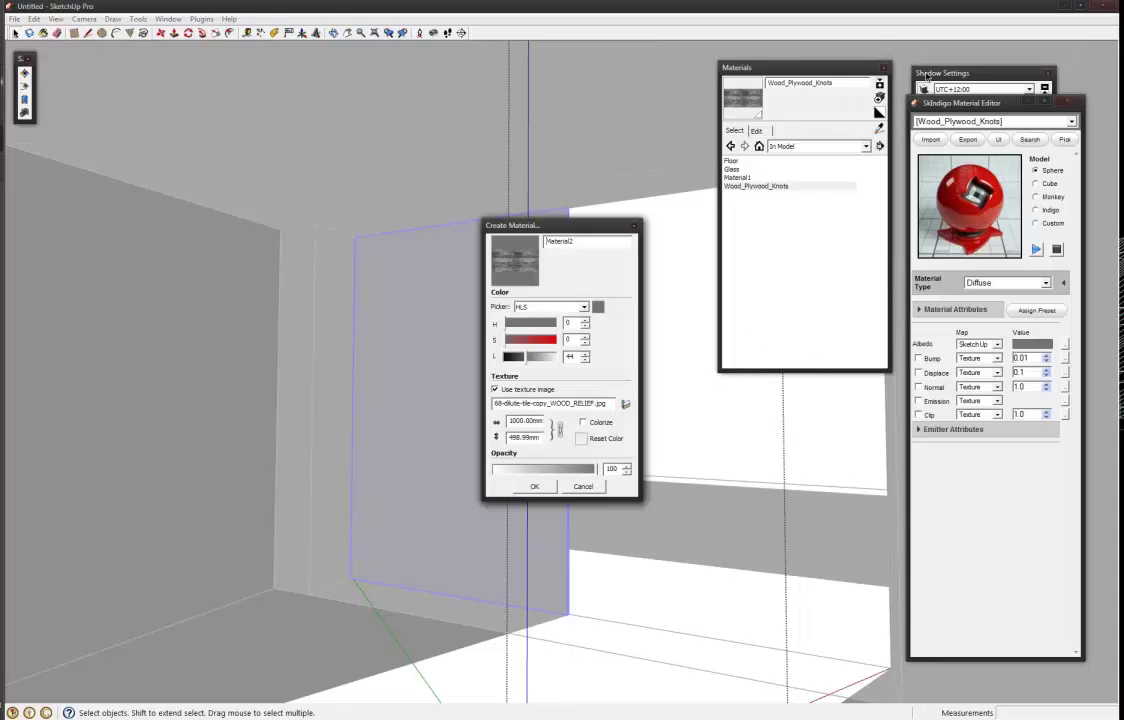
left_click(495, 389)
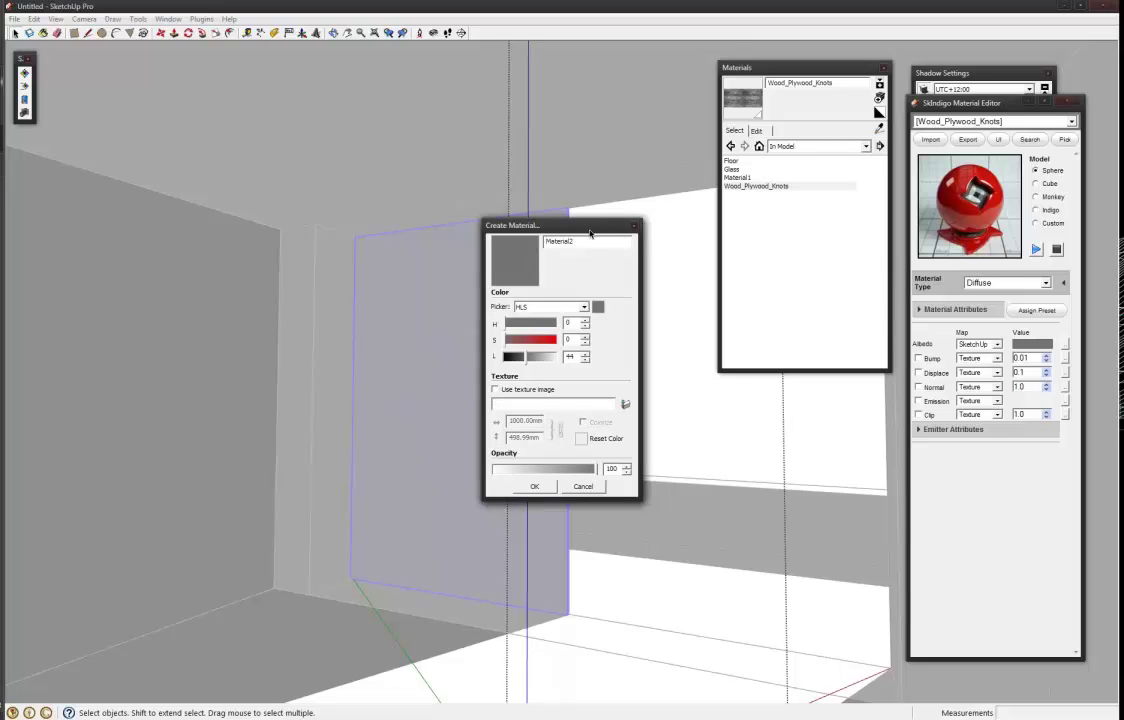
Name the new material Glass2, give it a saturated blue colour with hue 199, and create it.
type("Glas")
left_click(516, 344)
left_click(629, 392)
left_click(640, 392)
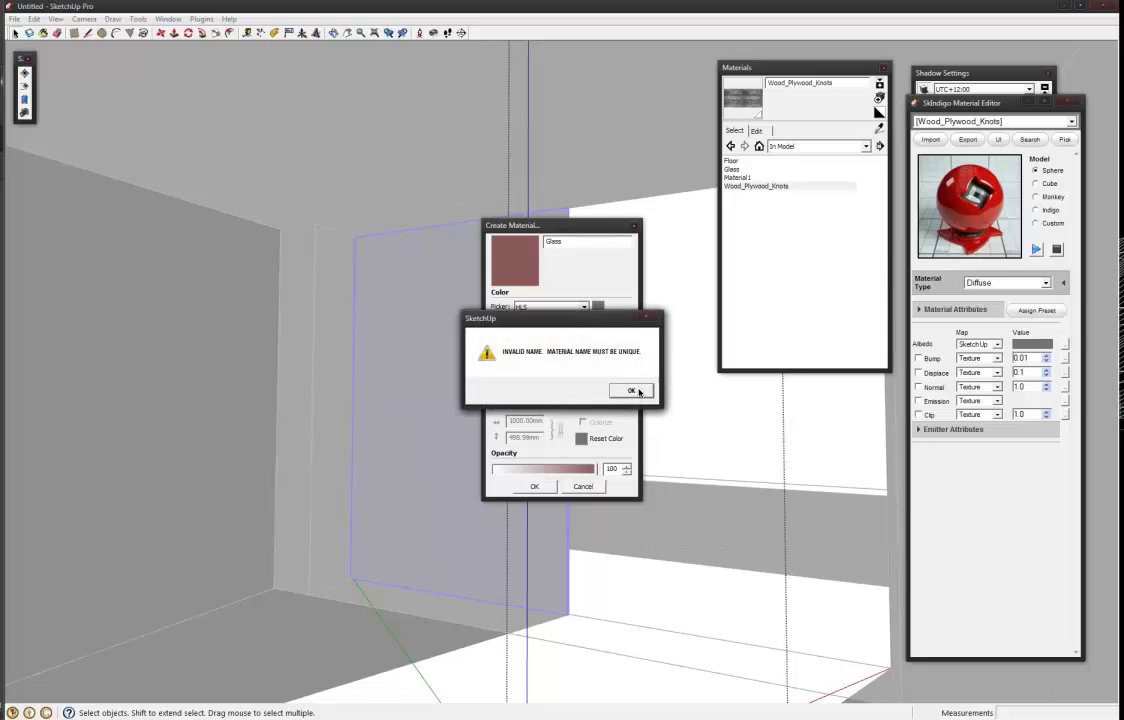
left_click(639, 392)
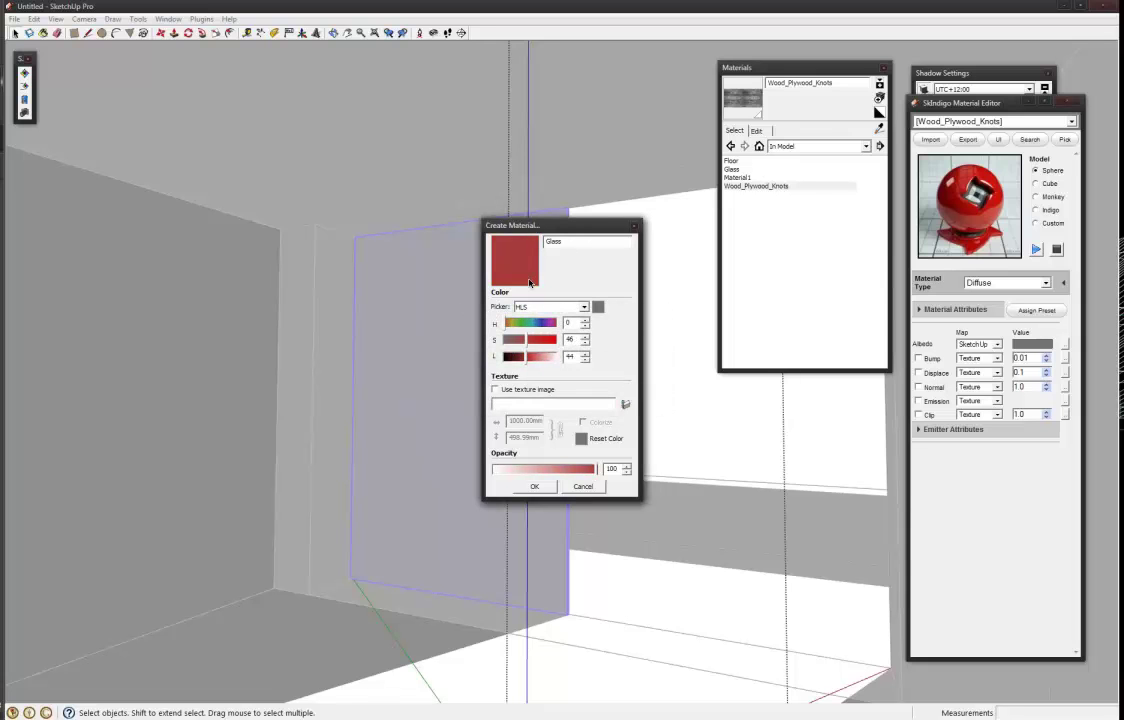
left_click_drag(527, 323, 533, 325)
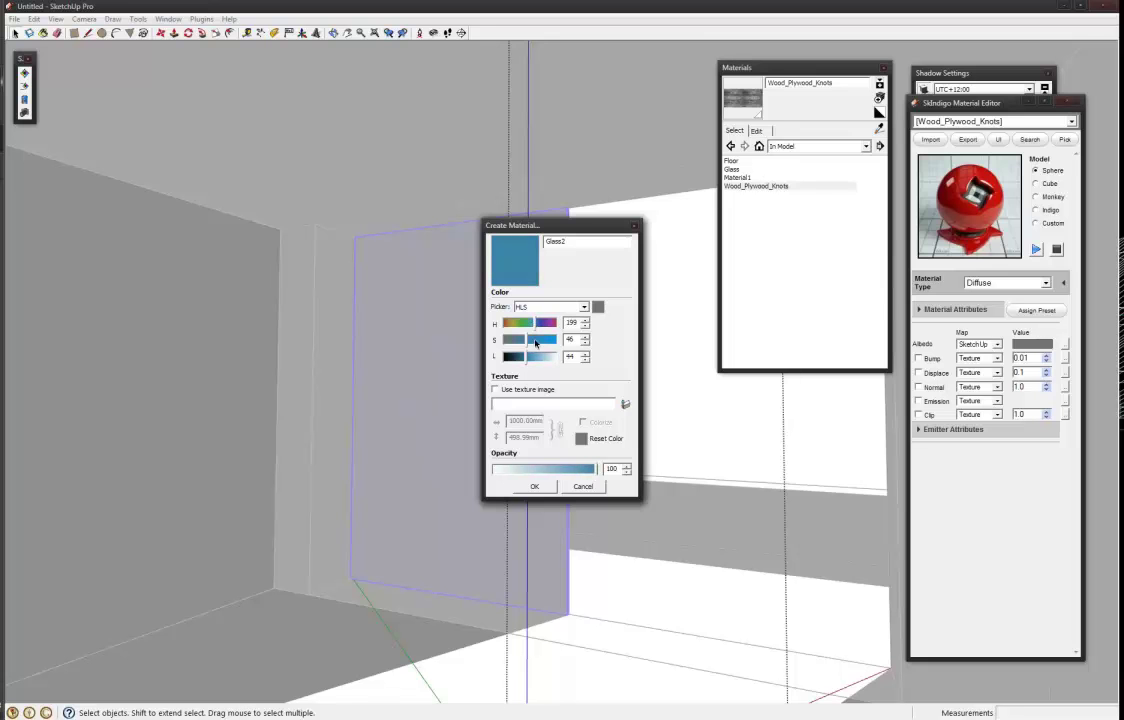
left_click(536, 488)
Apply Glass2 to the remaining pane and reverse its outward-facing face.
mouse_move(534, 494)
middle_mouse_down()
mouse_move(509, 507)
mouse_move(502, 487)
middle_mouse_up()
left_click(511, 411)
mouse_move(511, 415)
middle_mouse_down()
mouse_move(512, 429)
mouse_move(477, 447)
mouse_move(489, 427)
mouse_move(93, 442)
mouse_move(277, 357)
mouse_move(346, 339)
mouse_move(251, 419)
mouse_move(502, 457)
mouse_move(431, 347)
mouse_move(309, 241)
mouse_move(291, 284)
mouse_move(415, 248)
mouse_move(414, 286)
mouse_move(680, 226)
mouse_move(743, 231)
mouse_move(532, 243)
mouse_move(465, 291)
mouse_move(389, 251)
mouse_move(421, 258)
mouse_move(416, 283)
middle_mouse_up()
scroll(508, 406, "up", 5)
right_click(416, 283)
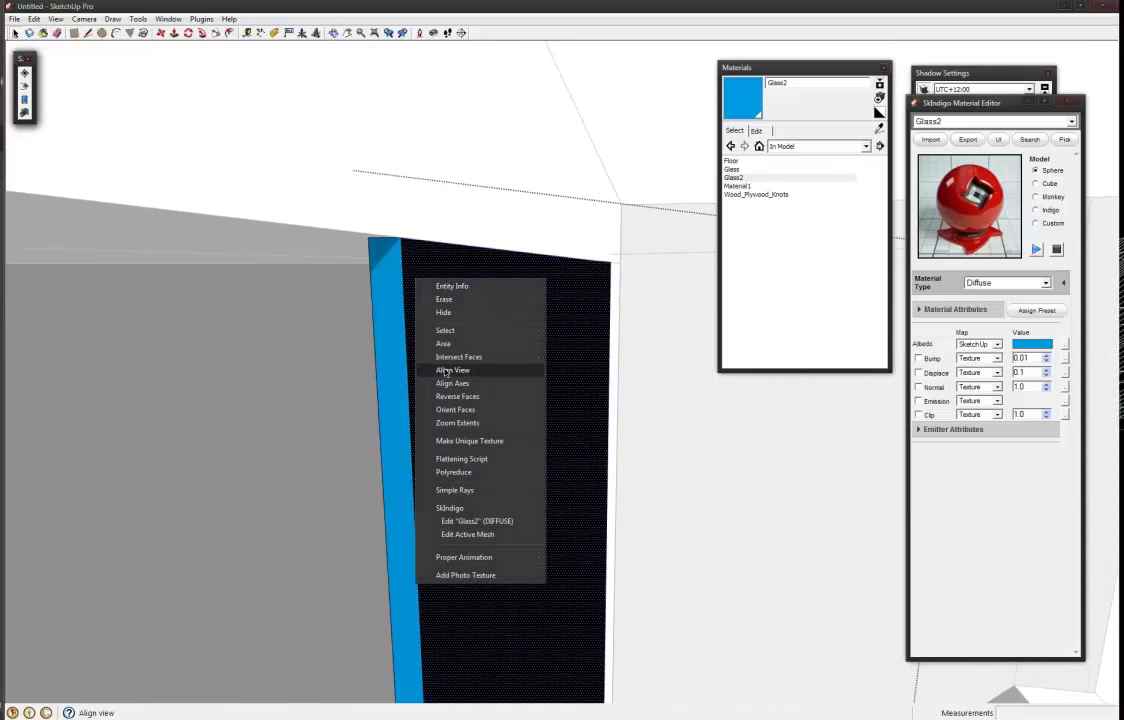
left_click(458, 396)
mouse_move(470, 291)
middle_mouse_down()
mouse_move(374, 359)
mouse_move(758, 248)
mouse_move(734, 234)
mouse_move(494, 346)
mouse_move(55, 457)
mouse_move(276, 434)
mouse_move(447, 326)
mouse_move(429, 361)
mouse_move(478, 280)
middle_mouse_up()
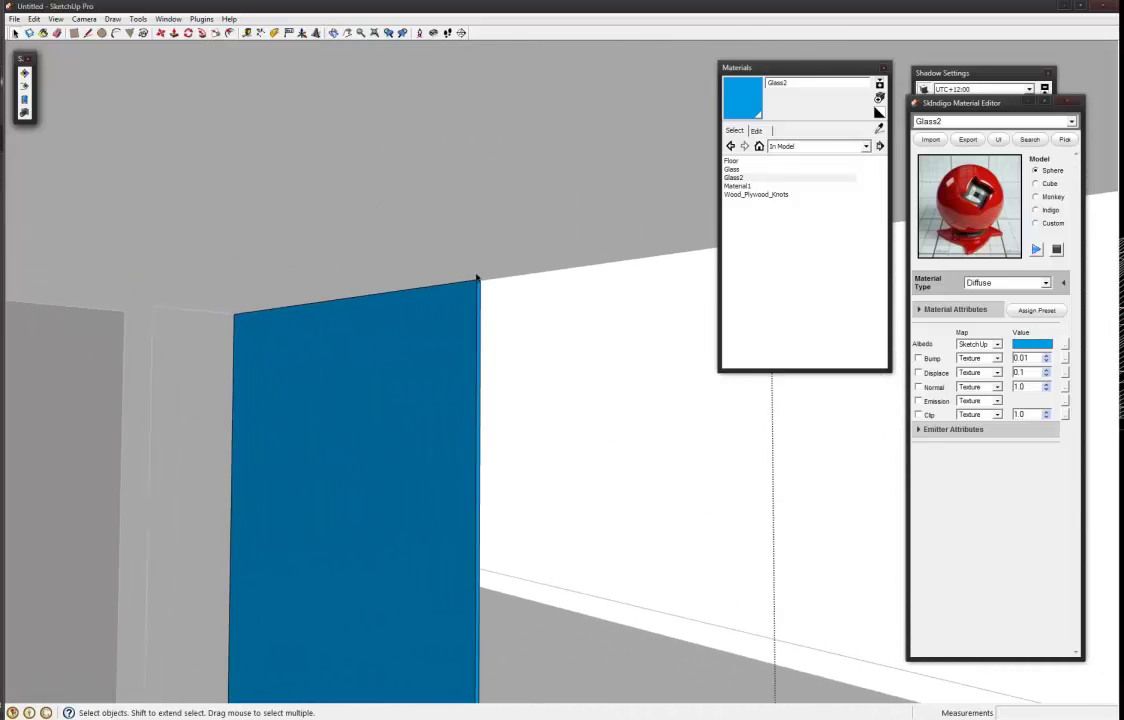
Frame the room interior, render it in Indigo Renderer, and stop and close the test render.
scroll(475, 276, "up", 4)
scroll(415, 324, "up", 2)
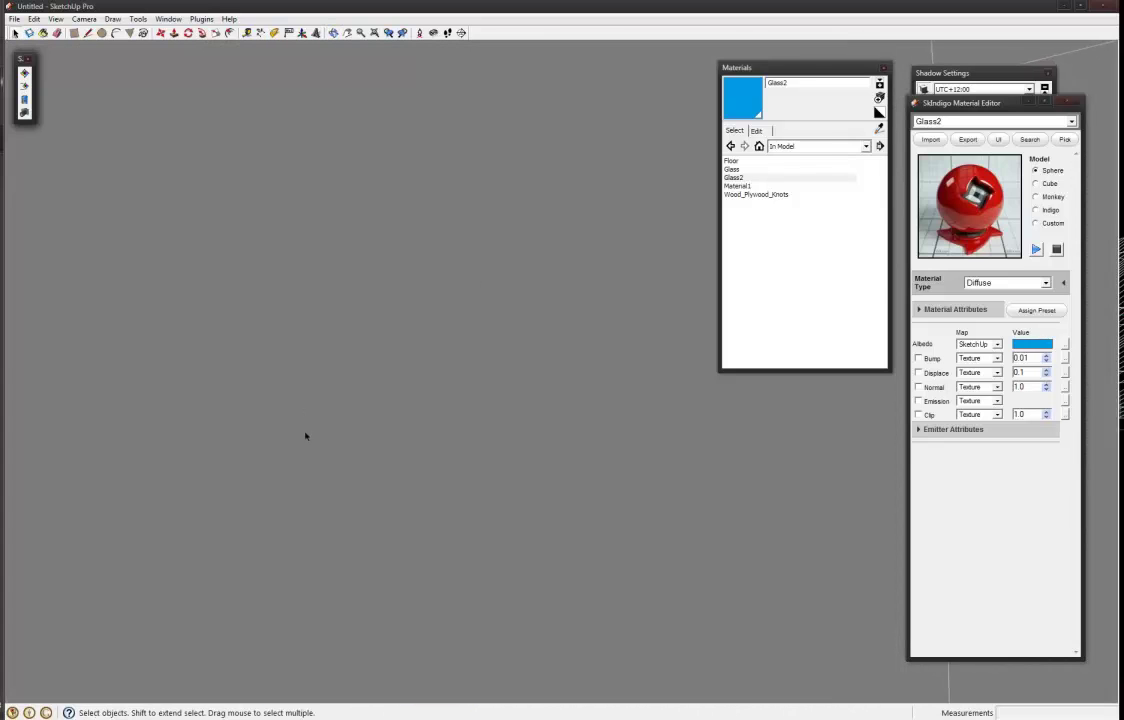
scroll(301, 449, "down", 5)
middle_click_drag(296, 462, 464, 503)
scroll(492, 388, "down", 5)
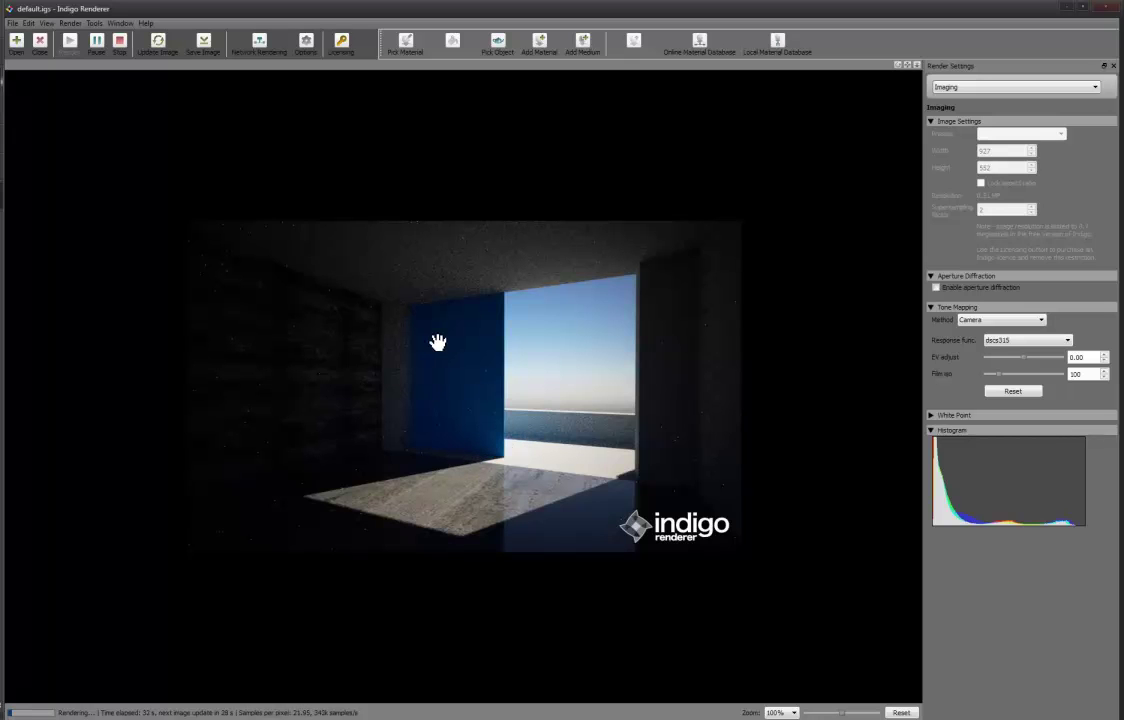
left_click(118, 52)
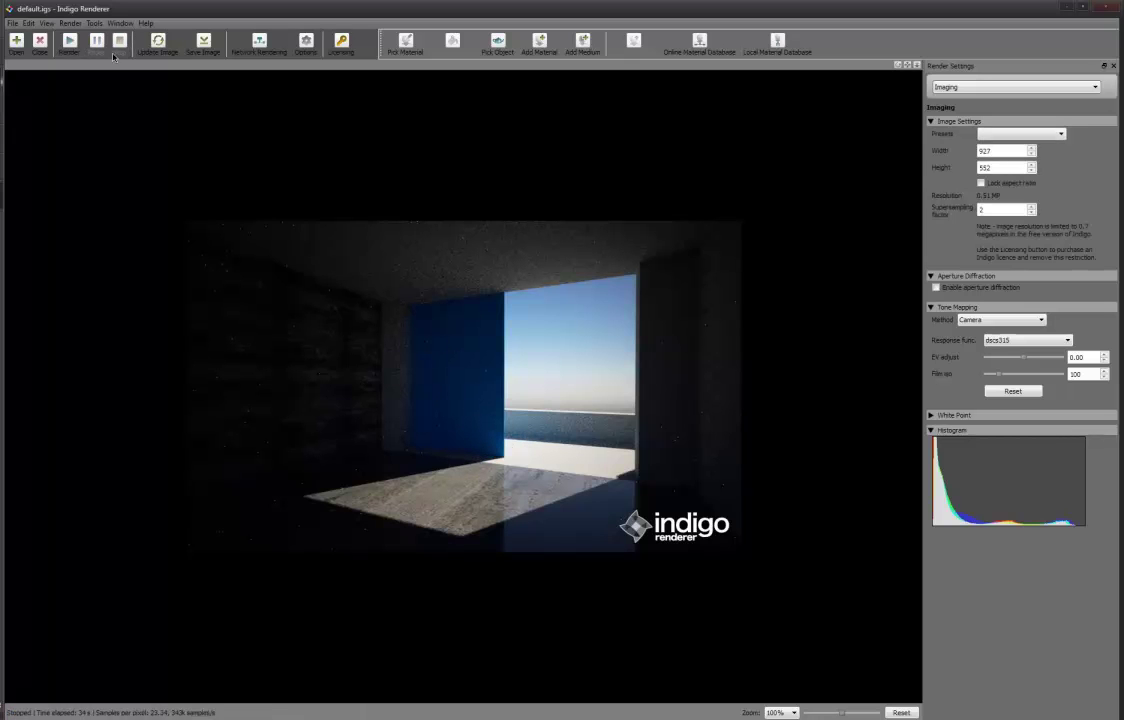
left_click(1104, 10)
Set the Glass2 material type to Thin Glass in the SkIndigo Material Editor.
left_click_drag(578, 357, 553, 340)
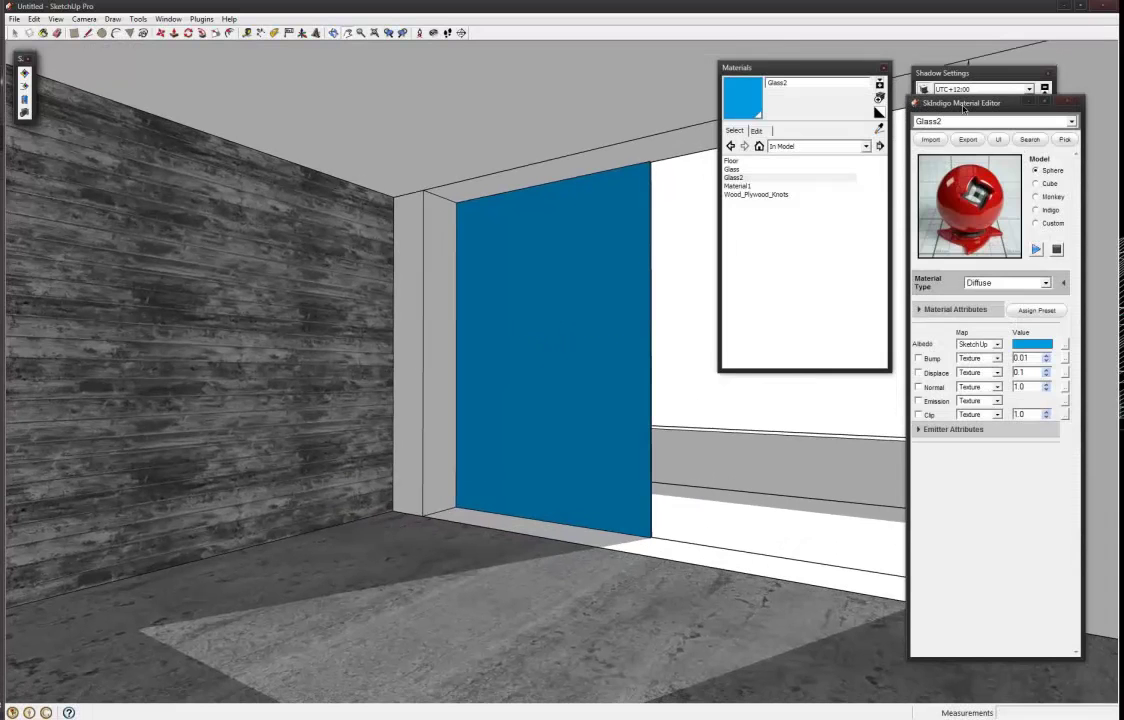
left_click_drag(966, 109, 957, 70)
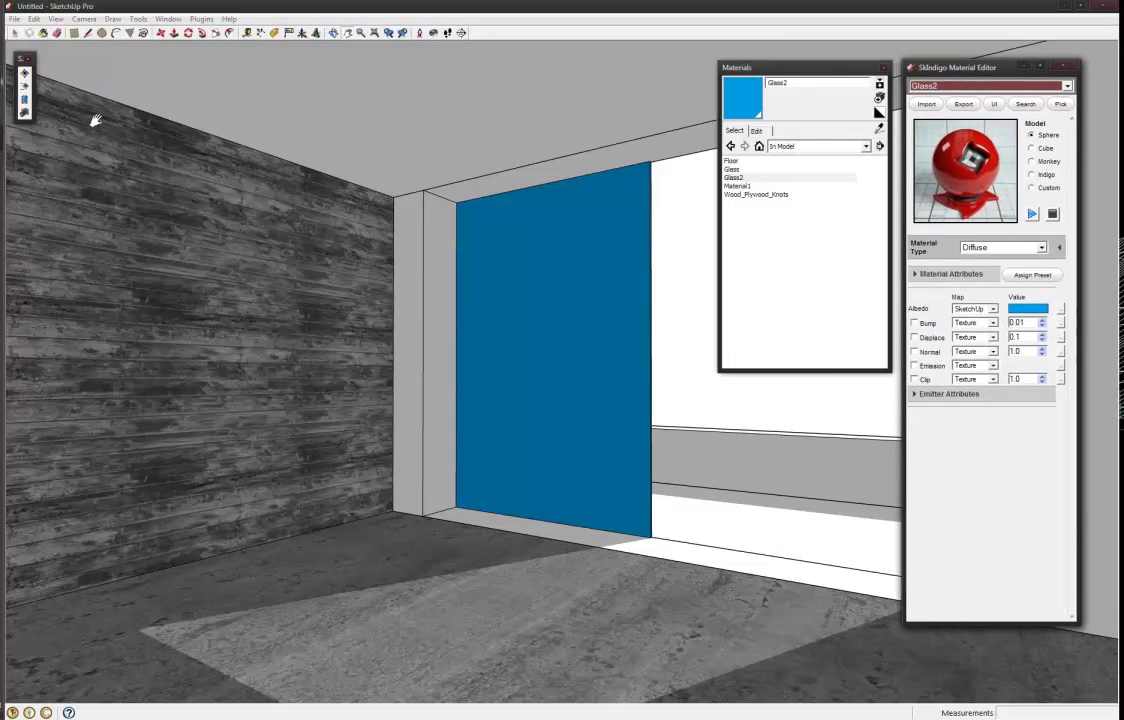
left_click(25, 100)
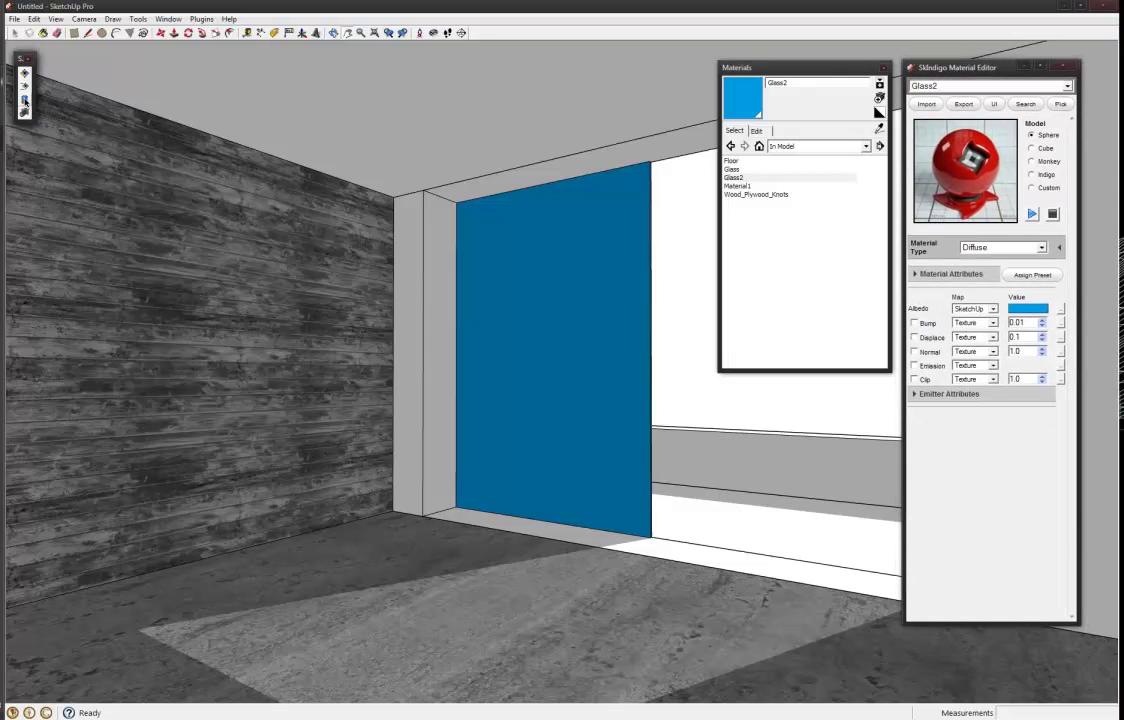
left_click_drag(945, 68, 948, 65)
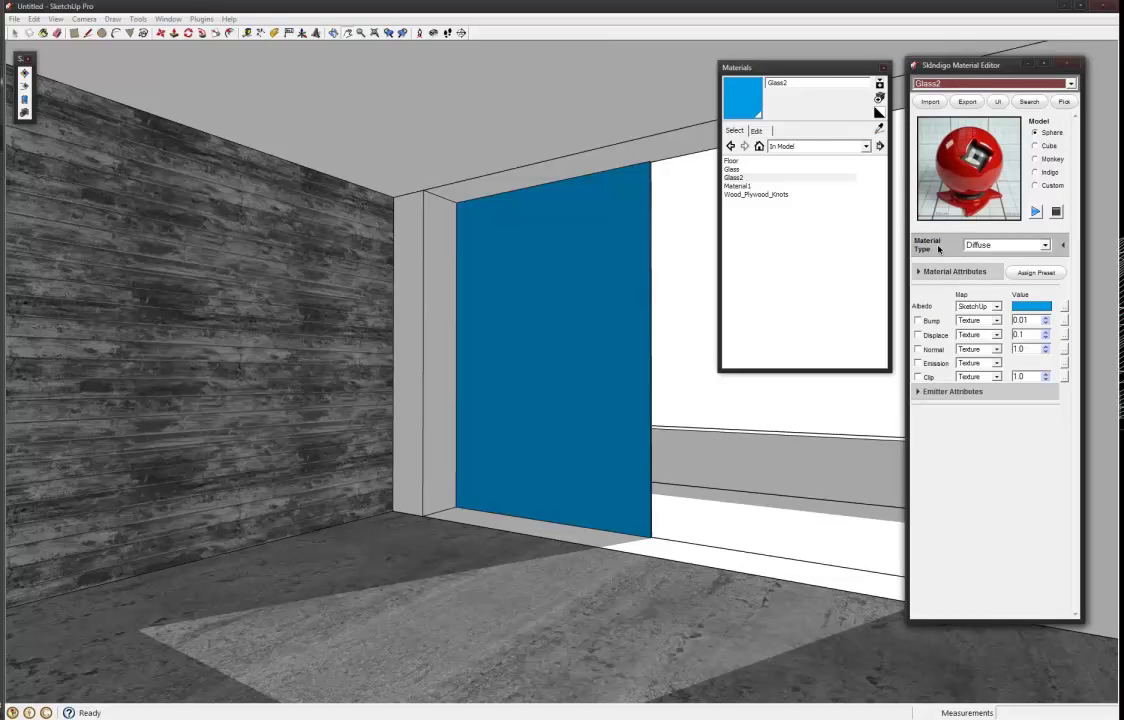
left_click(993, 247)
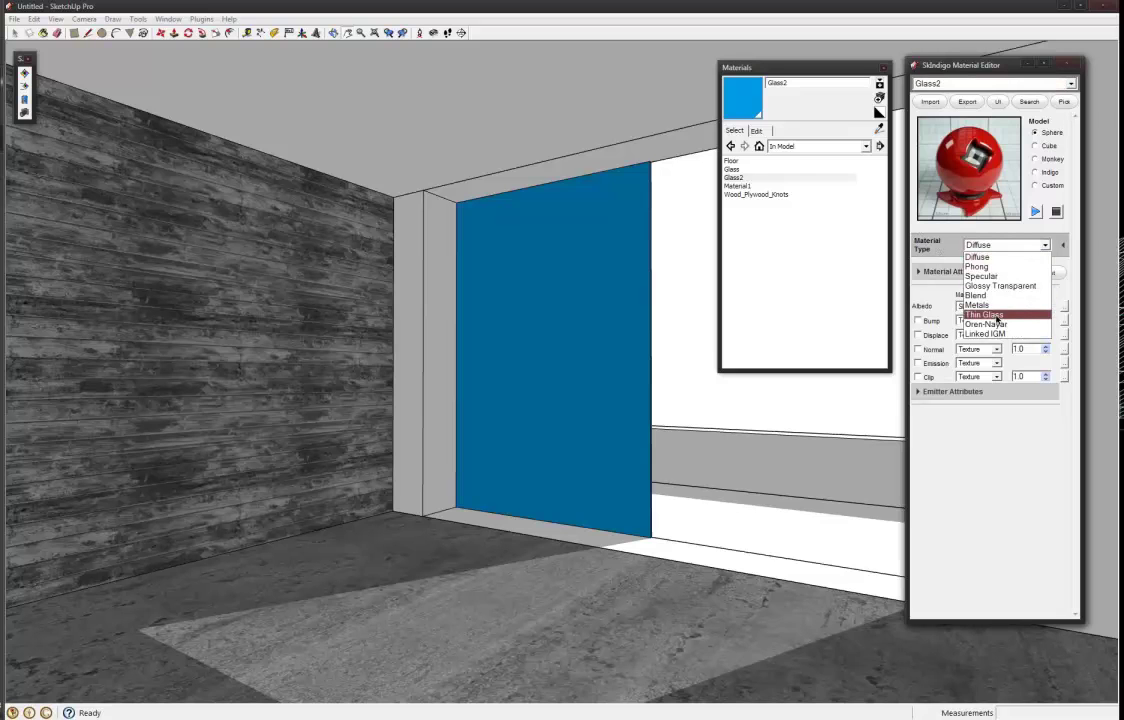
left_click(1030, 316)
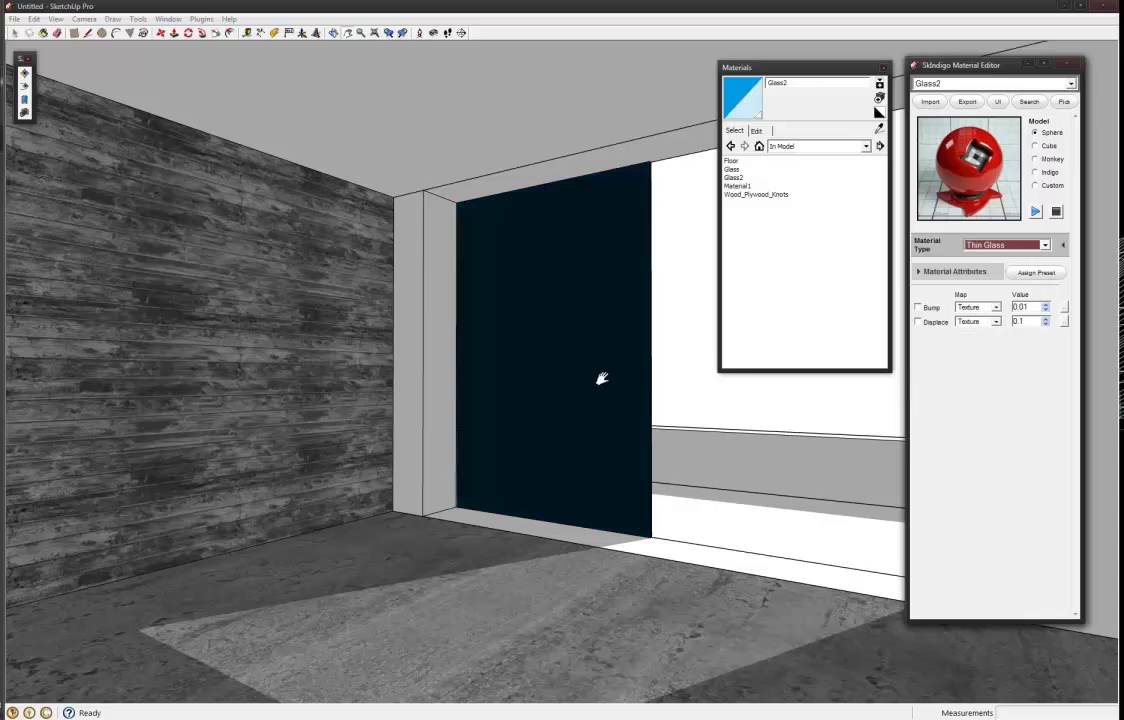
Render the room with the thin glass pane in Indigo Renderer and stop the render.
middle_click_drag(605, 369, 583, 398)
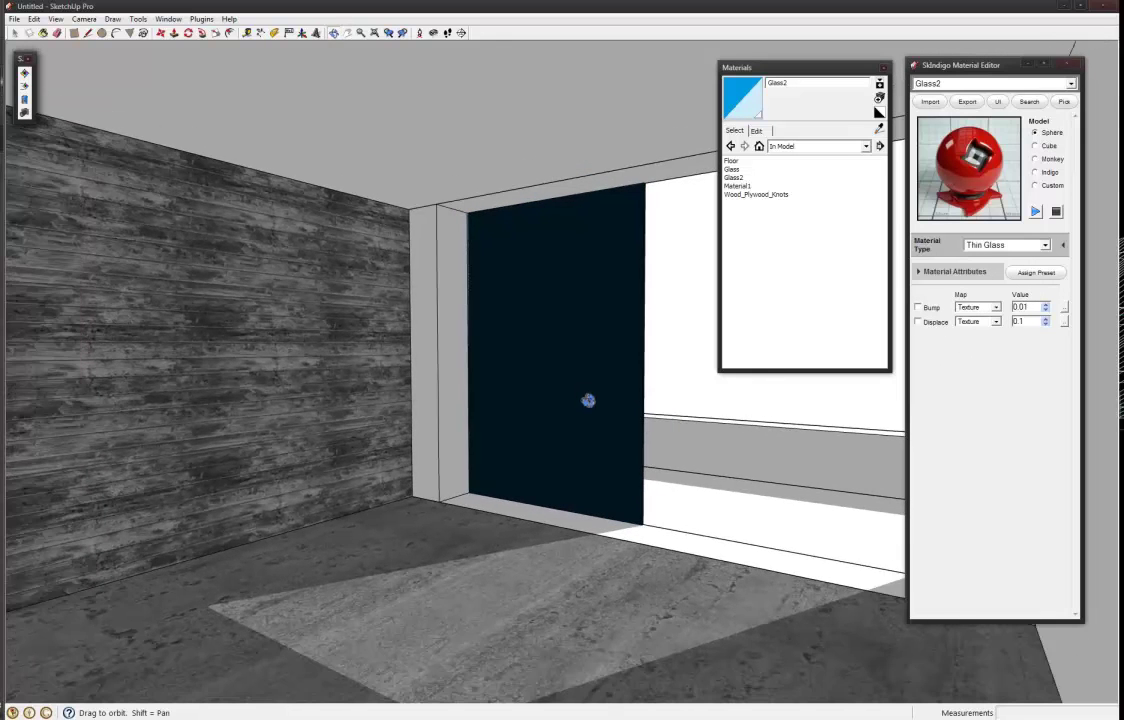
left_click(26, 76)
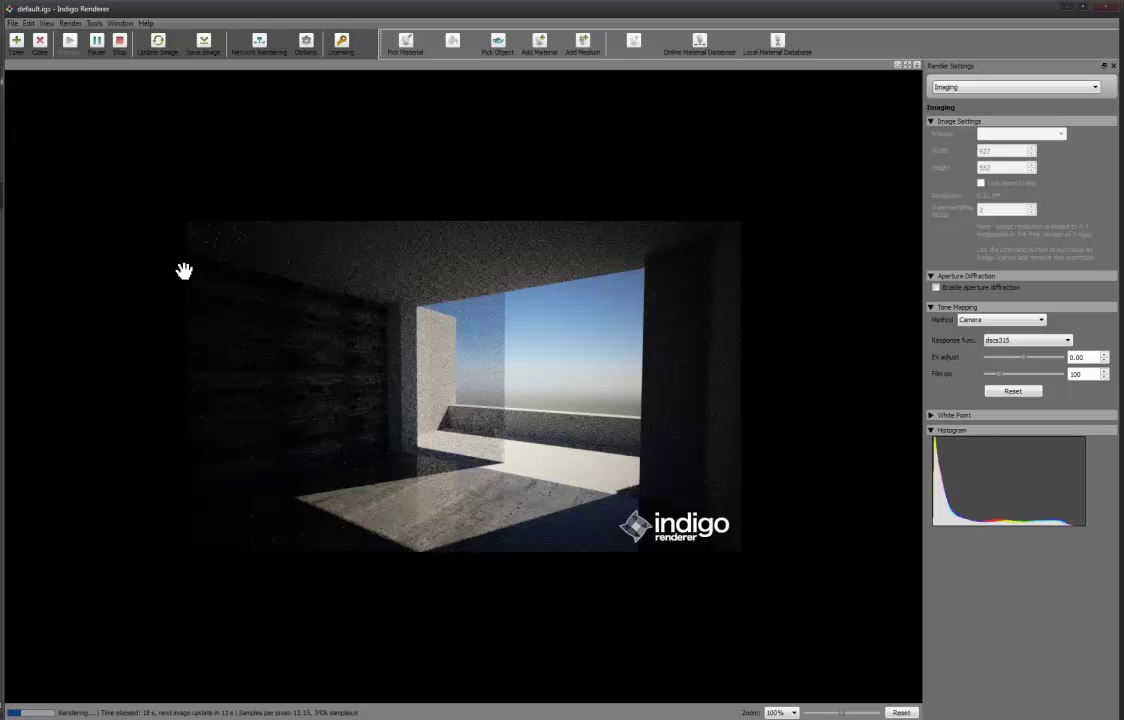
left_click(114, 42)
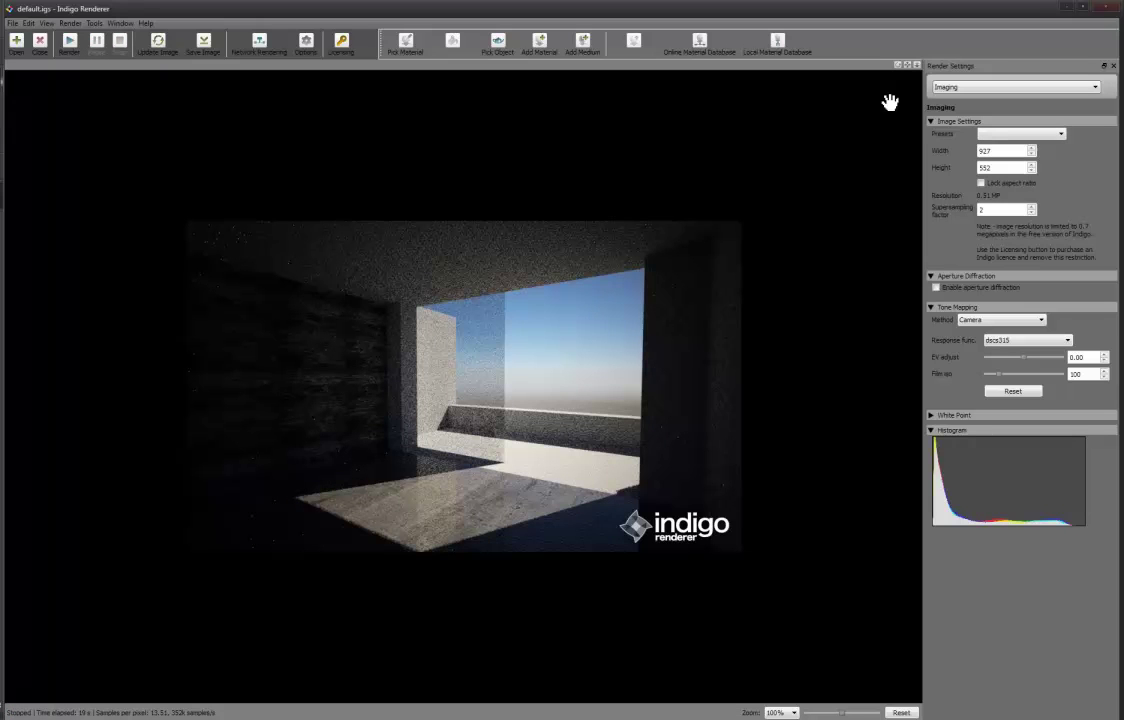
Close the Indigo test render and open the model's Styles settings beside the window pane.
left_click(1102, 8)
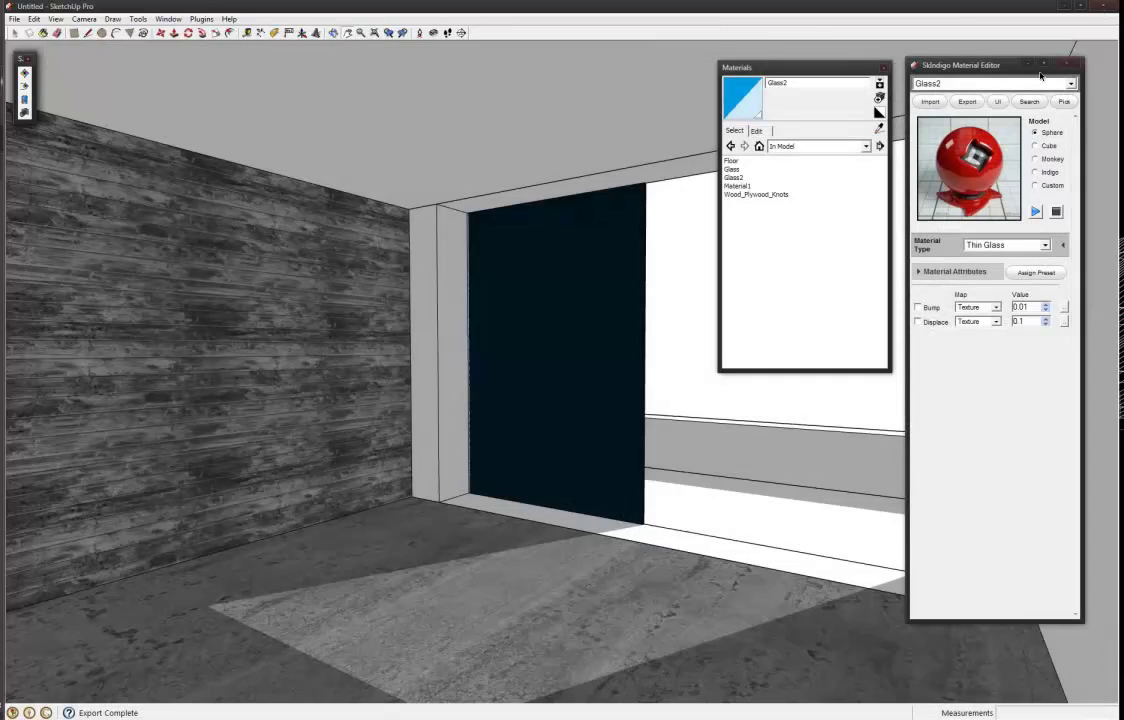
scroll(562, 368, "up", 4)
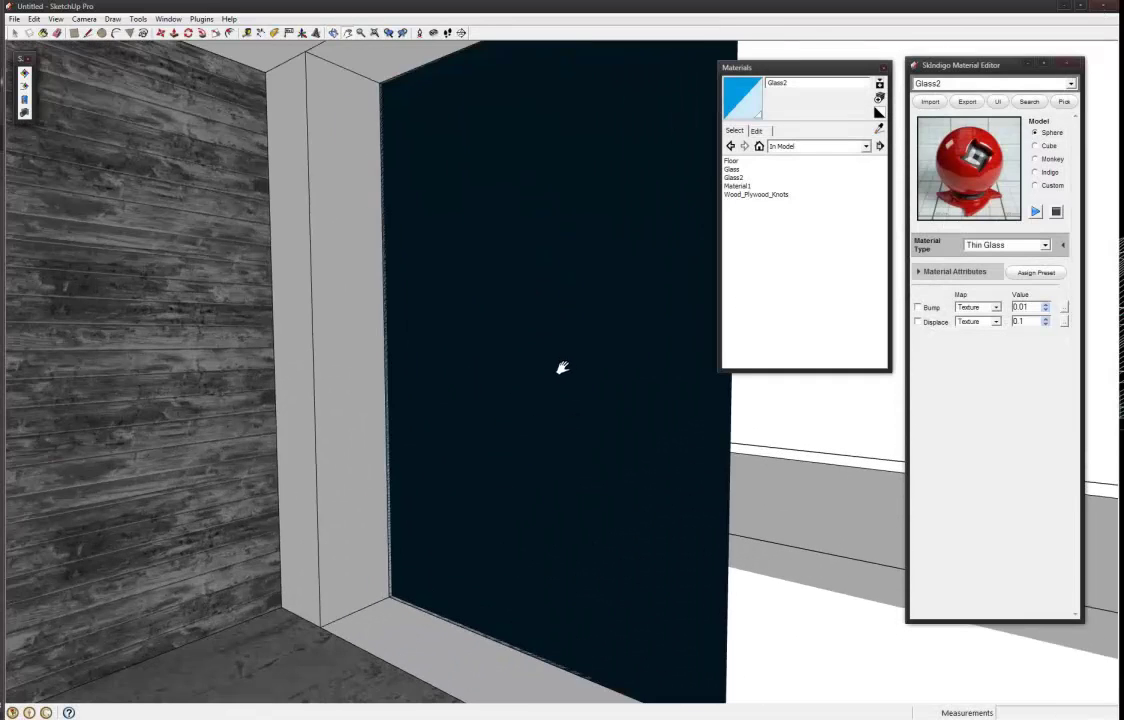
middle_click_drag(510, 295, 557, 337)
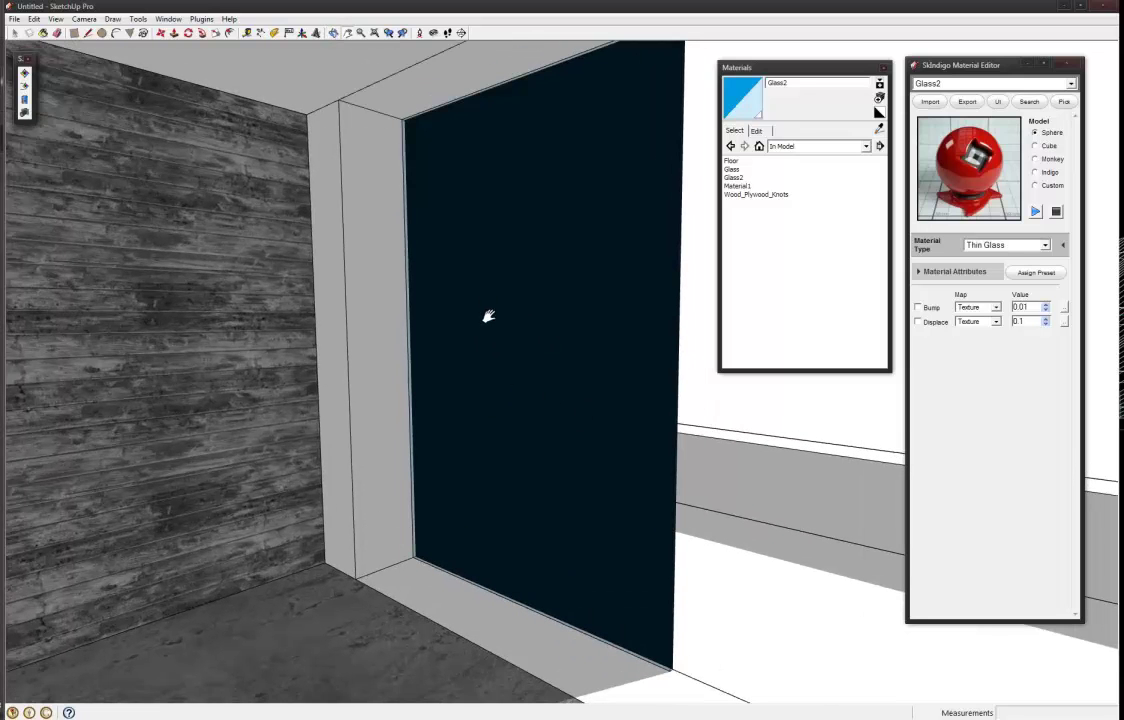
scroll(467, 304, "down", 1)
left_click(168, 19)
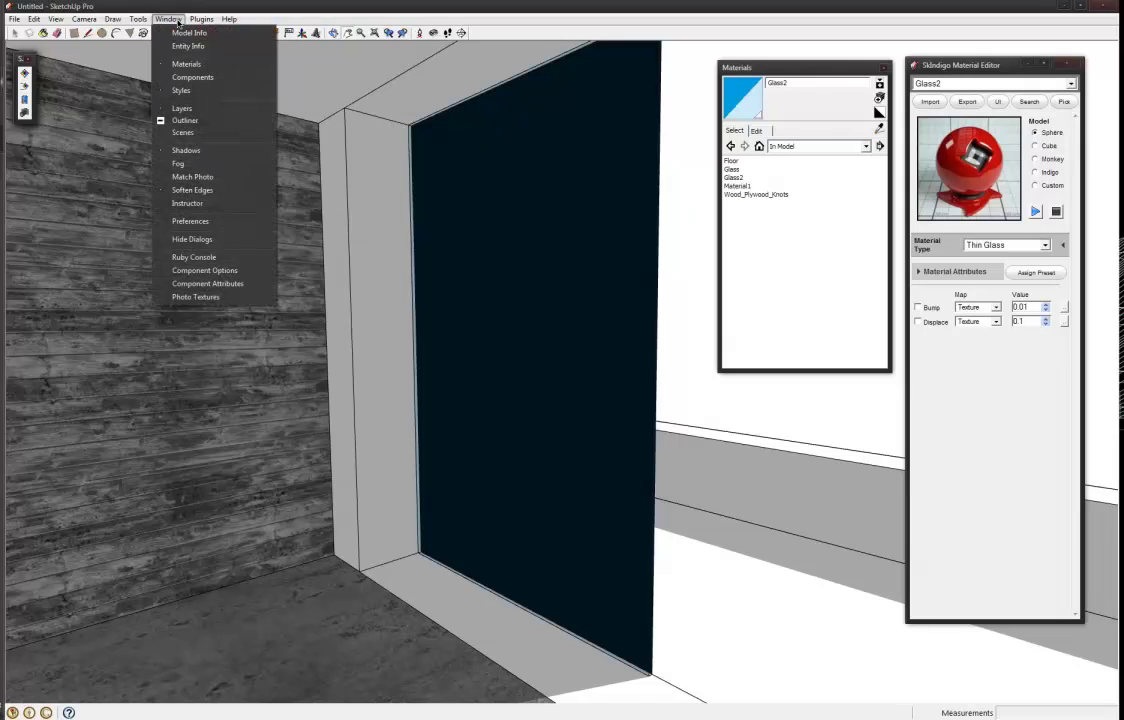
left_click(190, 90)
left_click(163, 22)
left_click(181, 89)
left_click_drag(501, 108, 551, 158)
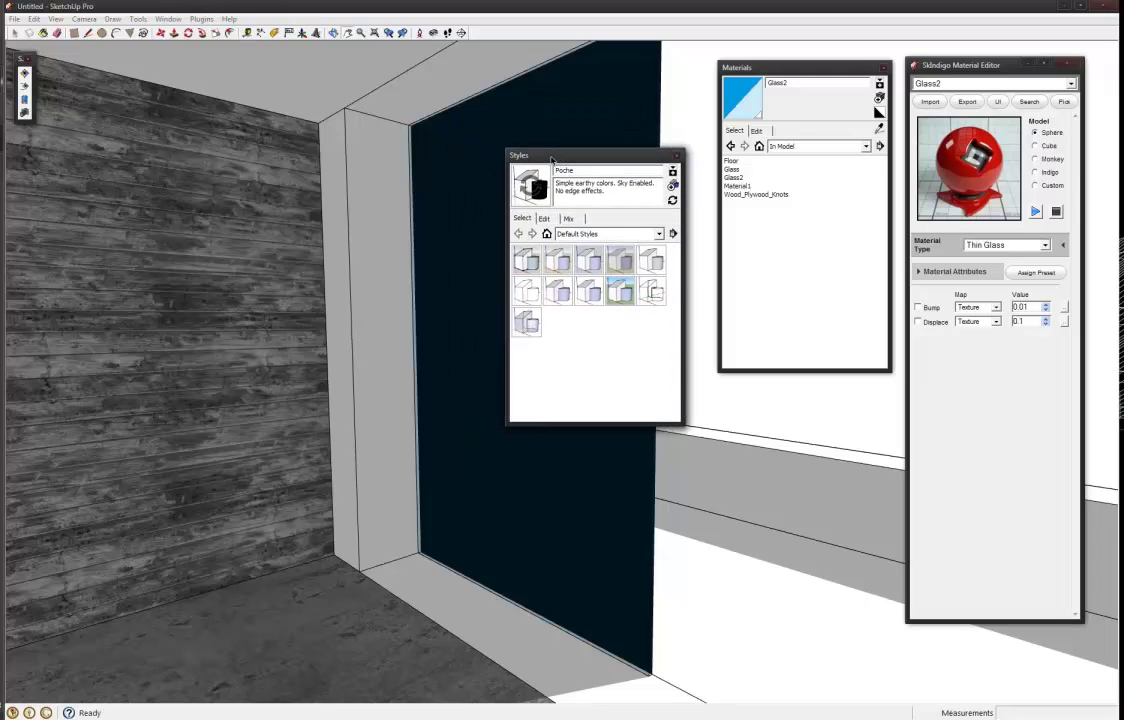
Edit the style's face settings to display all faces shaded using all same.
left_click(543, 218)
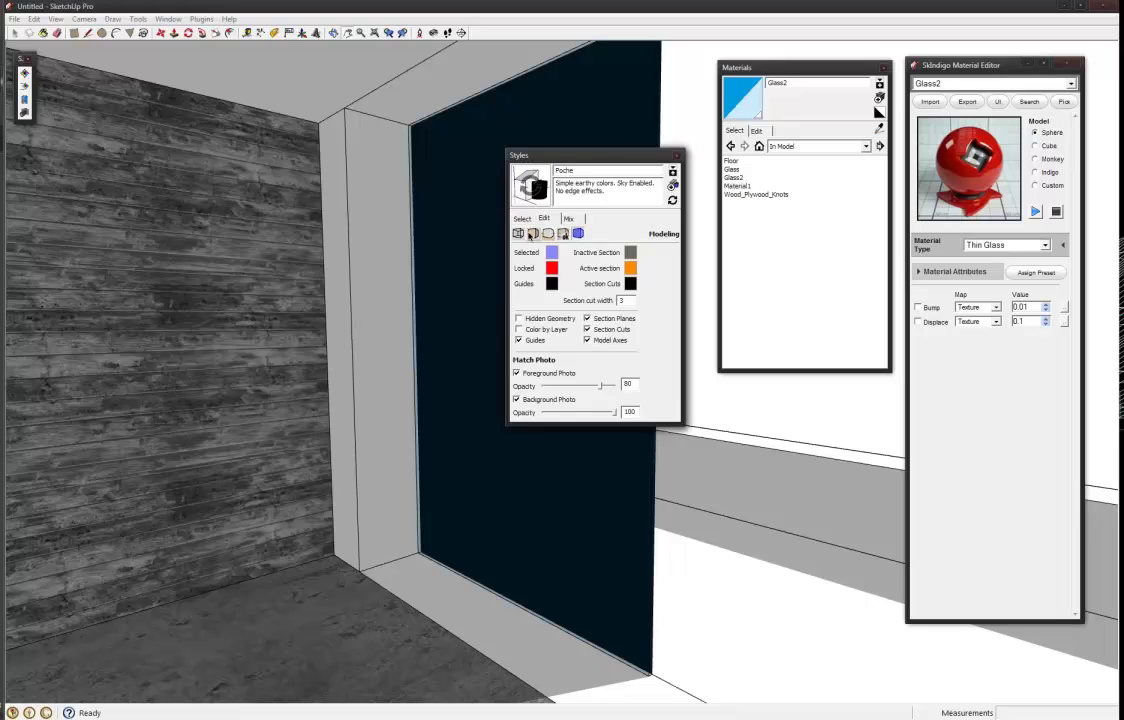
left_click(533, 234)
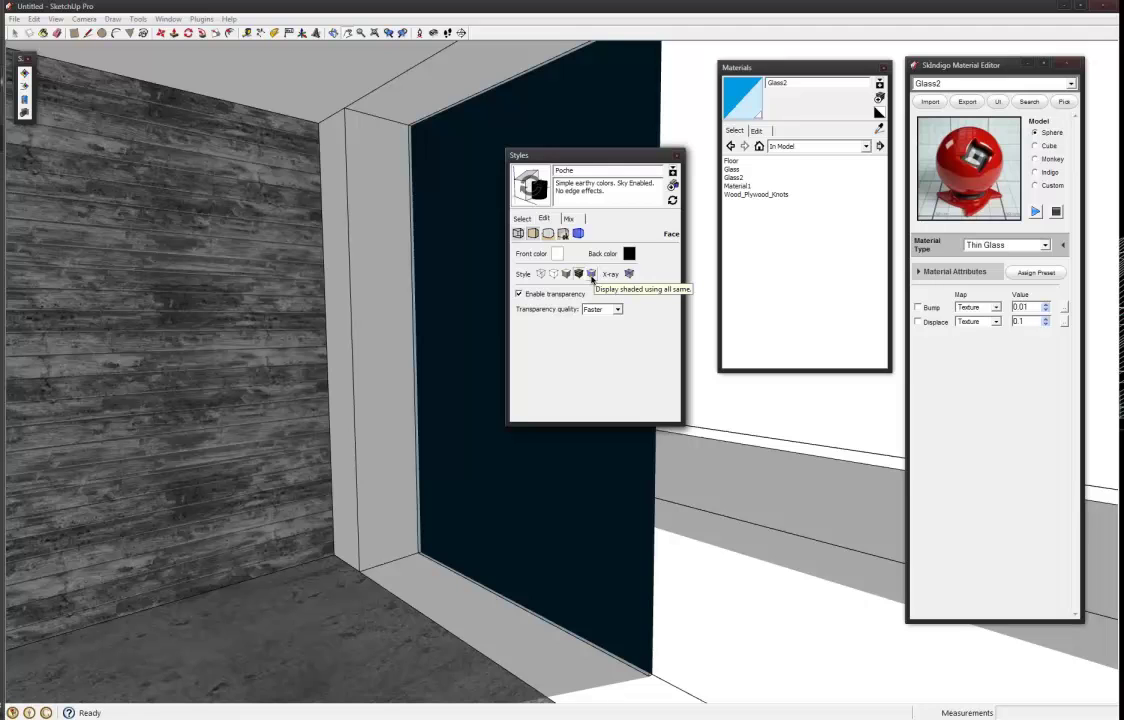
left_click(592, 274)
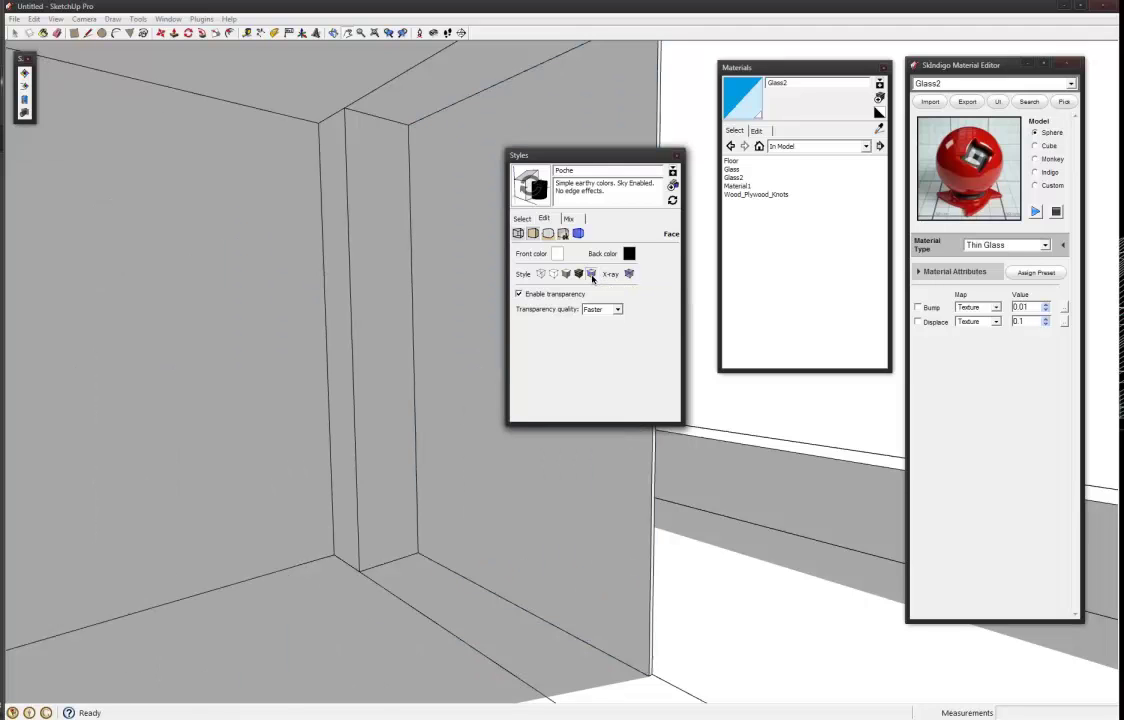
mouse_move(596, 160)
left_mouse_down()
mouse_move(853, 212)
mouse_move(917, 200)
left_mouse_up()
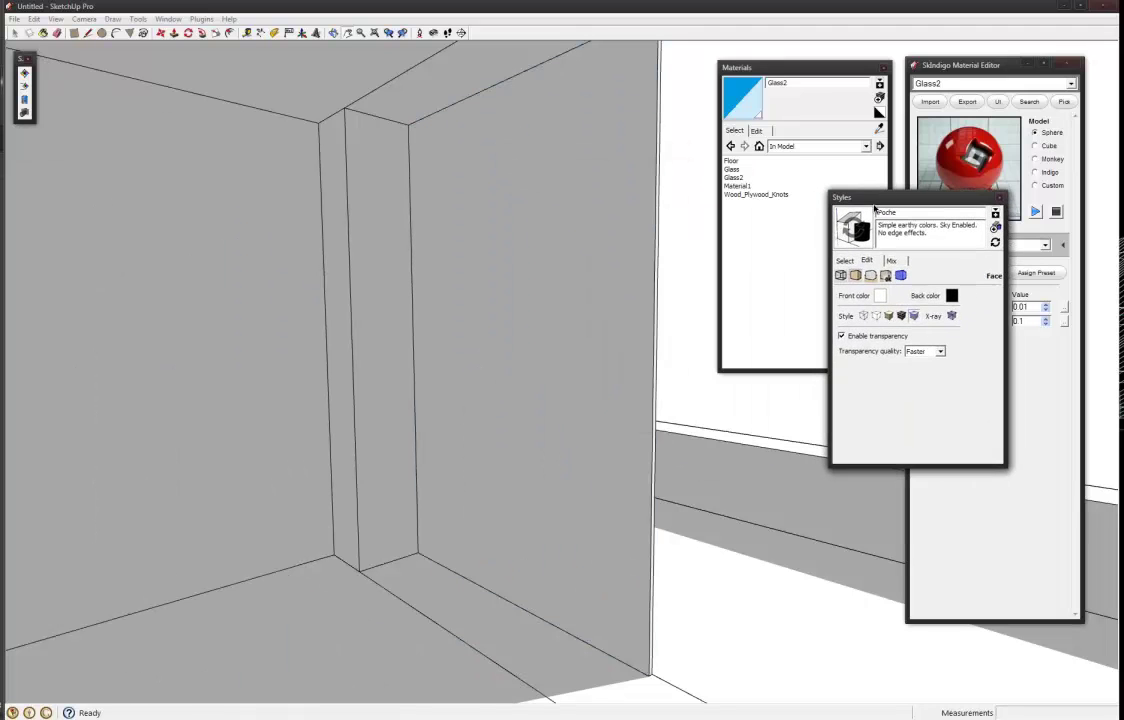
middle_click_drag(575, 341, 640, 408)
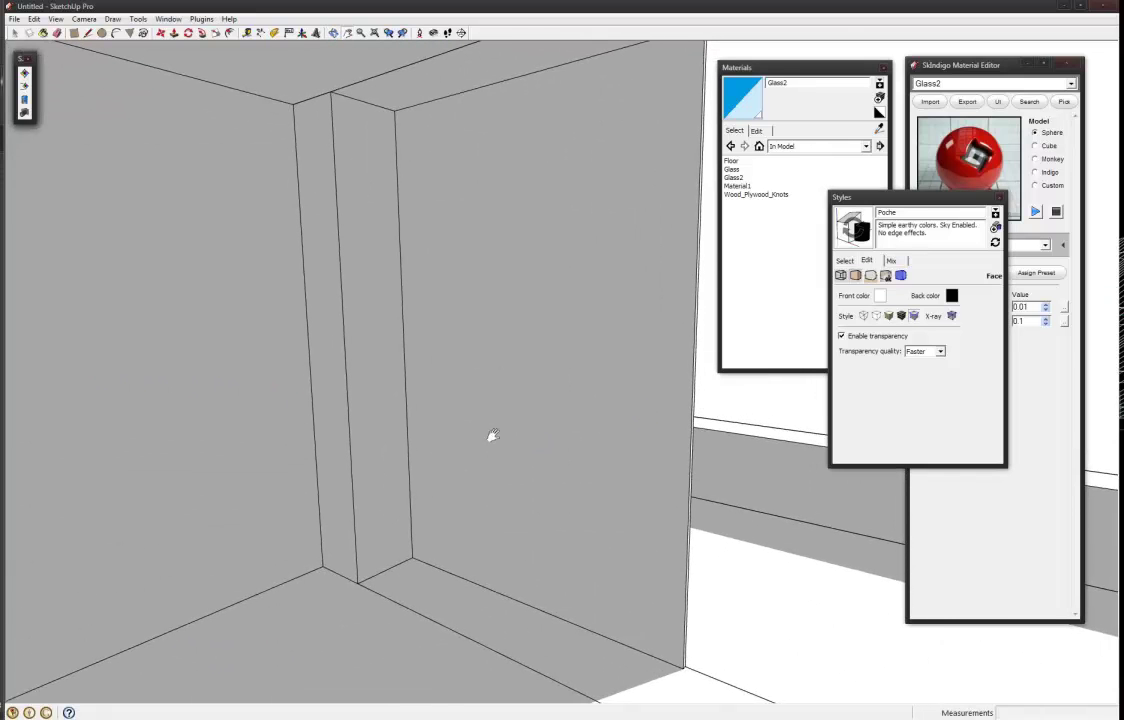
Open the glass pane group for editing and reverse the pane's faces.
left_click(513, 307)
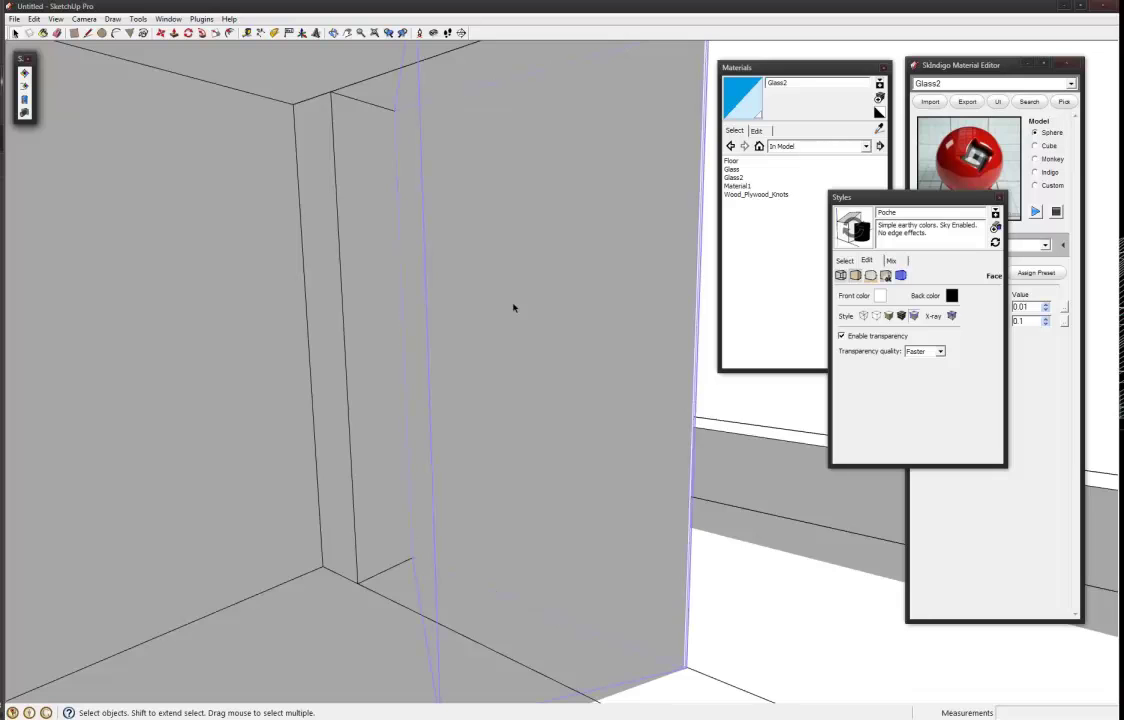
double_click(513, 307)
middle_click_drag(536, 320, 519, 309)
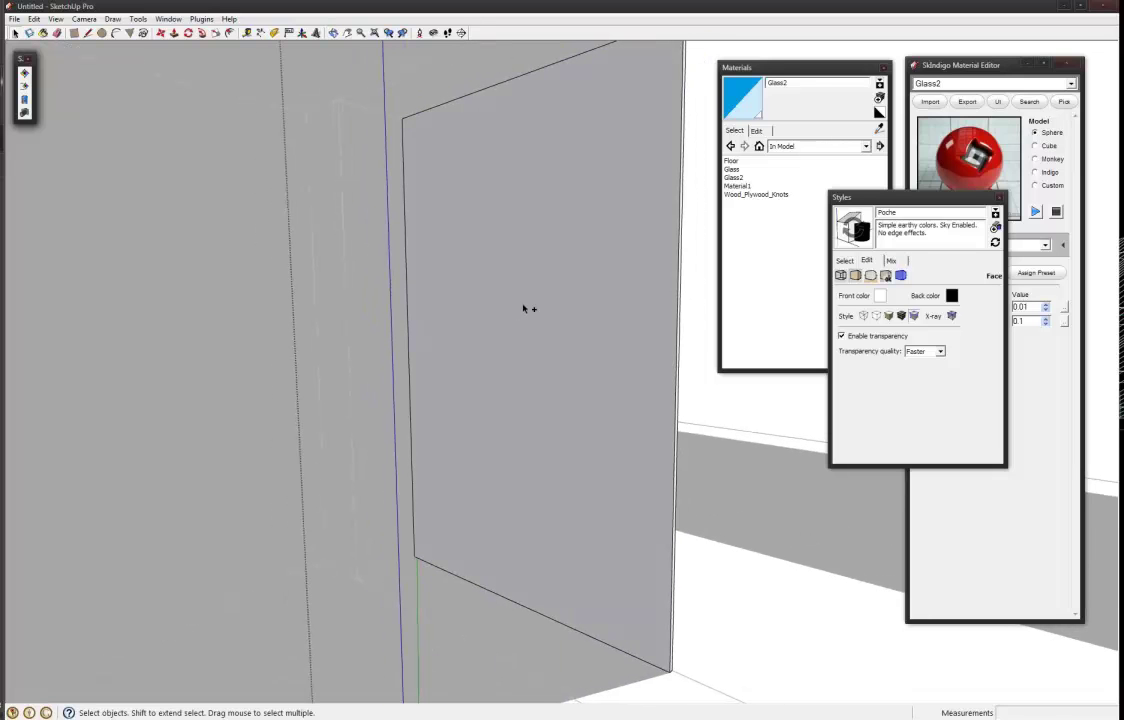
left_click(545, 289)
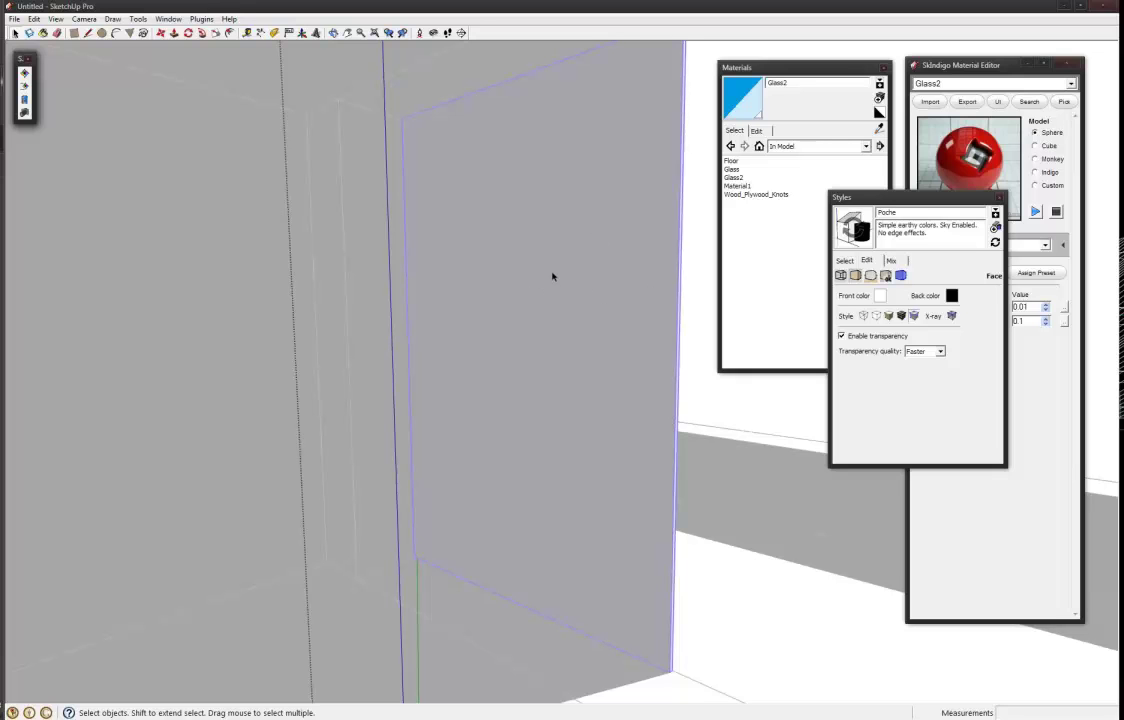
right_click(520, 246)
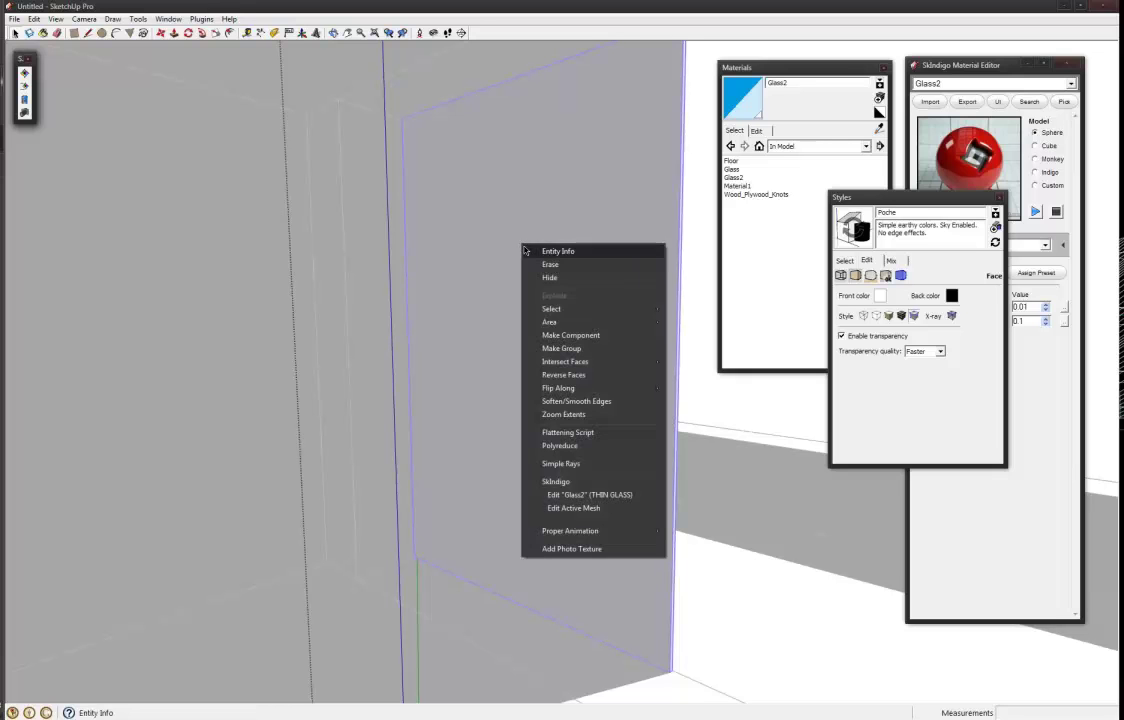
left_click(563, 375)
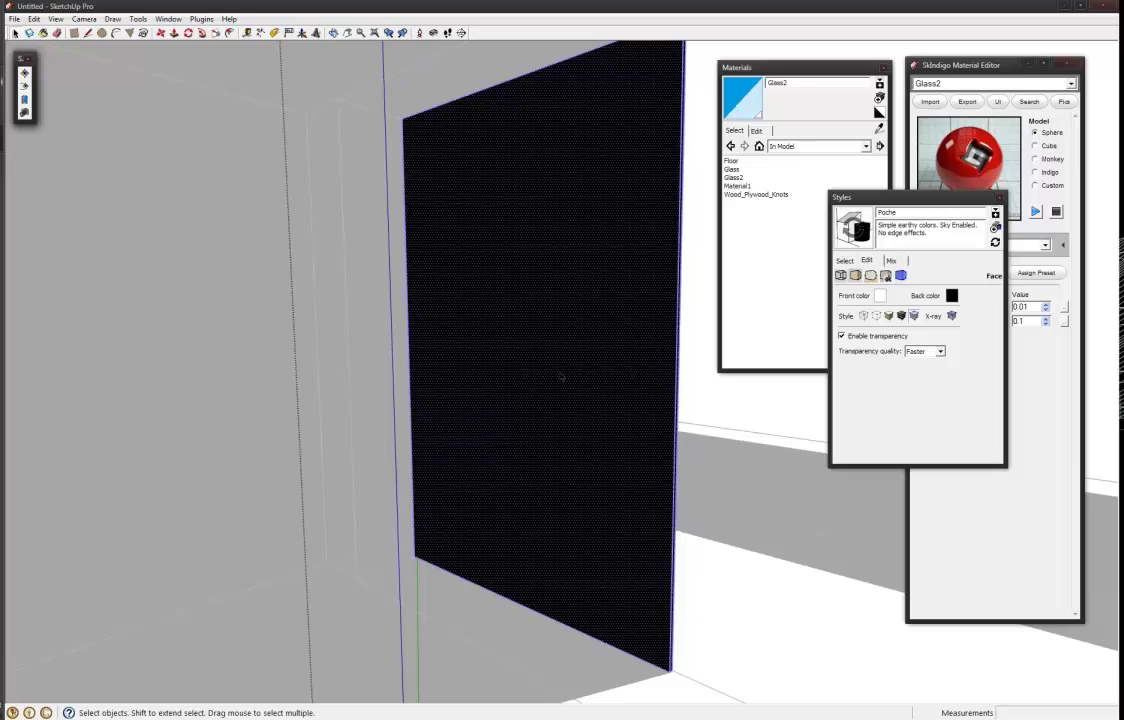
middle_click_drag(491, 385, 578, 403)
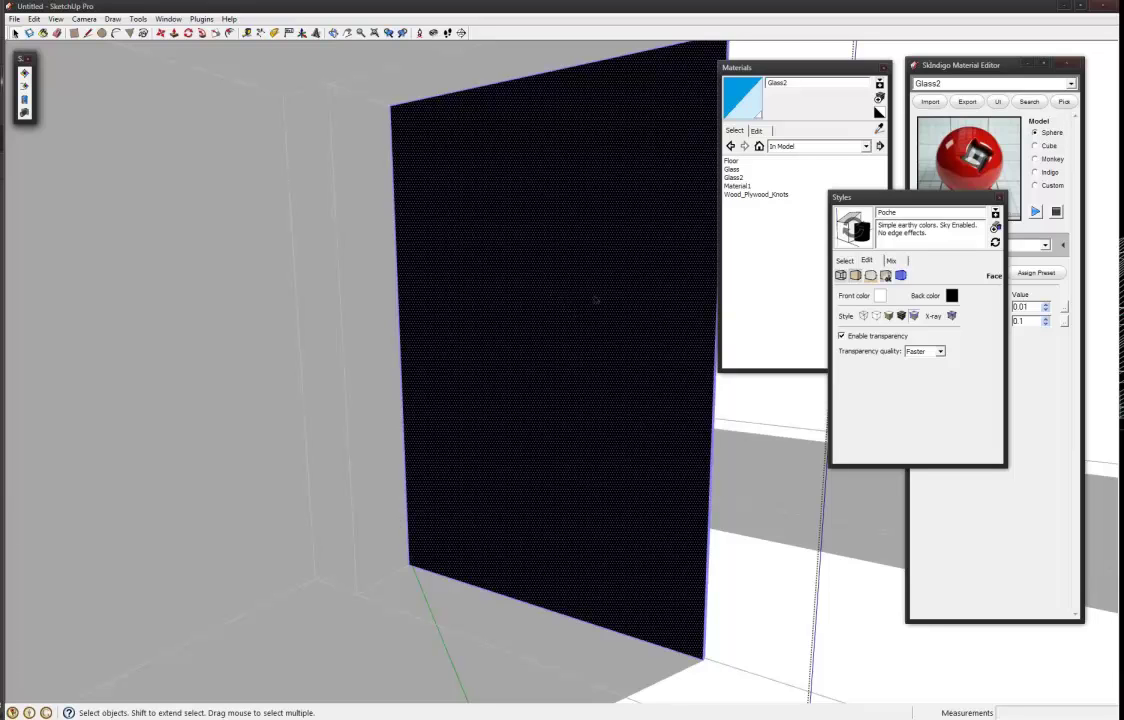
Switch the face style back to shaded with textures and paint the reversed pane with Glass2.
left_click(903, 319)
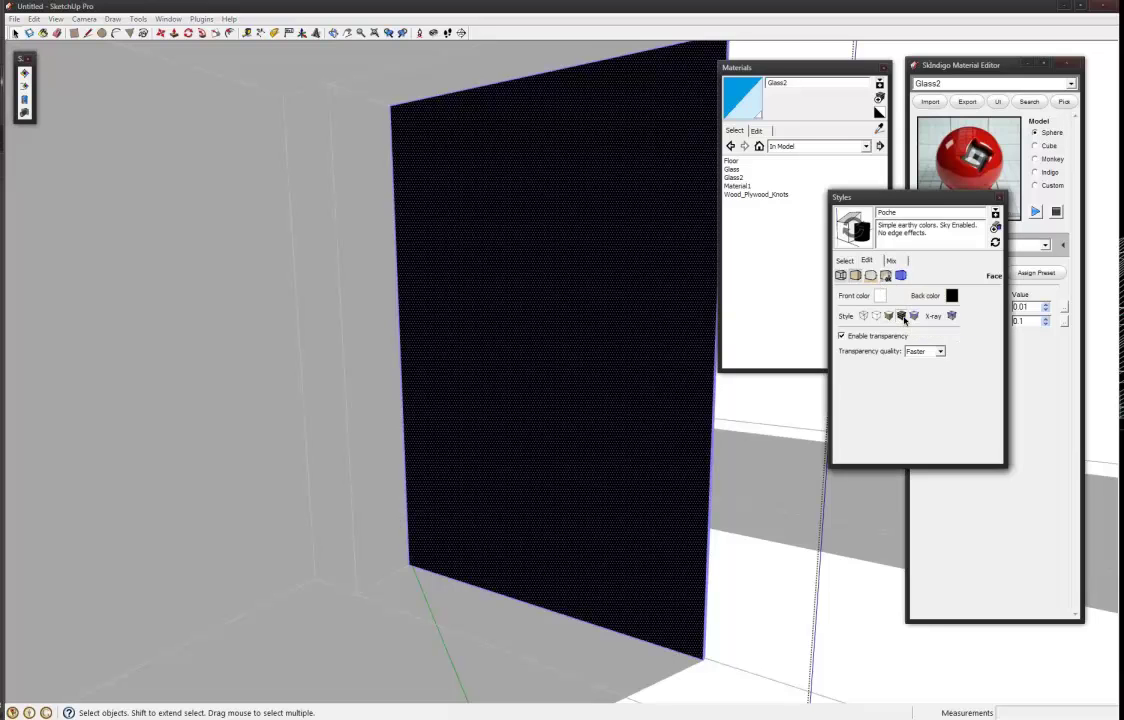
middle_click_drag(672, 301, 580, 288)
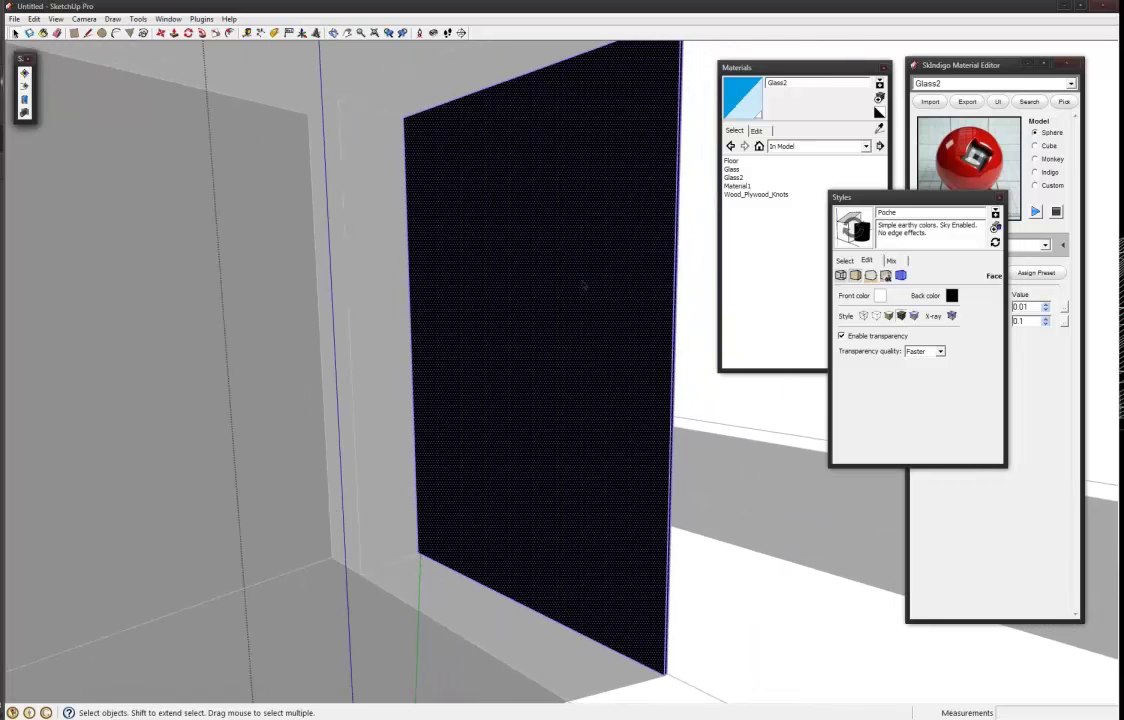
left_click(738, 183)
left_click(740, 178)
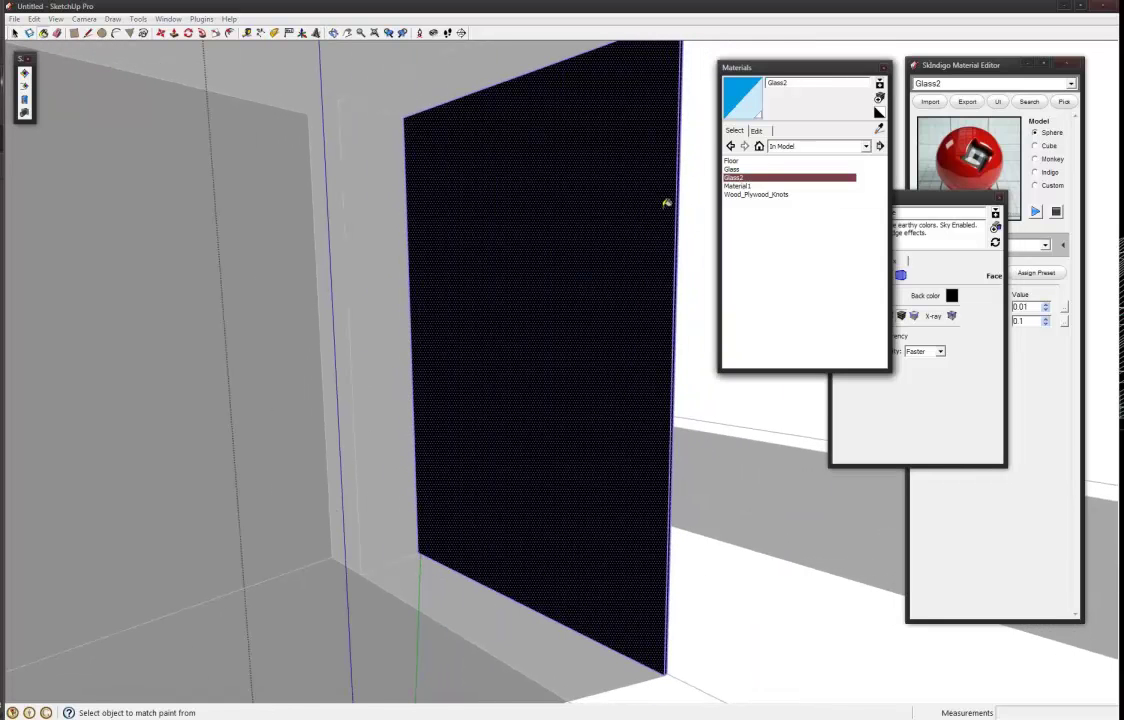
left_click(471, 243)
Reverse the painted pane's faces again and close the glass pane group.
mouse_move(476, 283)
middle_mouse_down()
mouse_move(562, 268)
mouse_move(556, 250)
mouse_move(564, 283)
mouse_move(532, 272)
middle_mouse_up()
scroll(545, 231, "down", 2)
key("space")
right_click(530, 271)
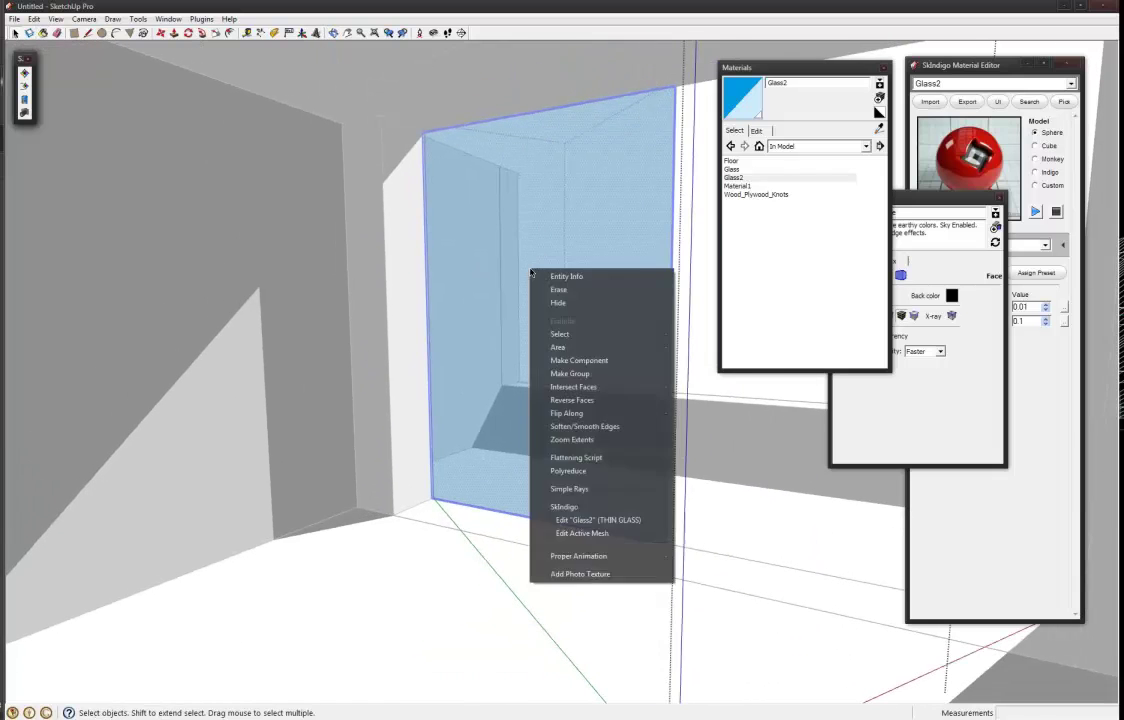
left_click(532, 399)
mouse_move(533, 369)
middle_mouse_down()
mouse_move(555, 368)
mouse_move(543, 360)
middle_mouse_up()
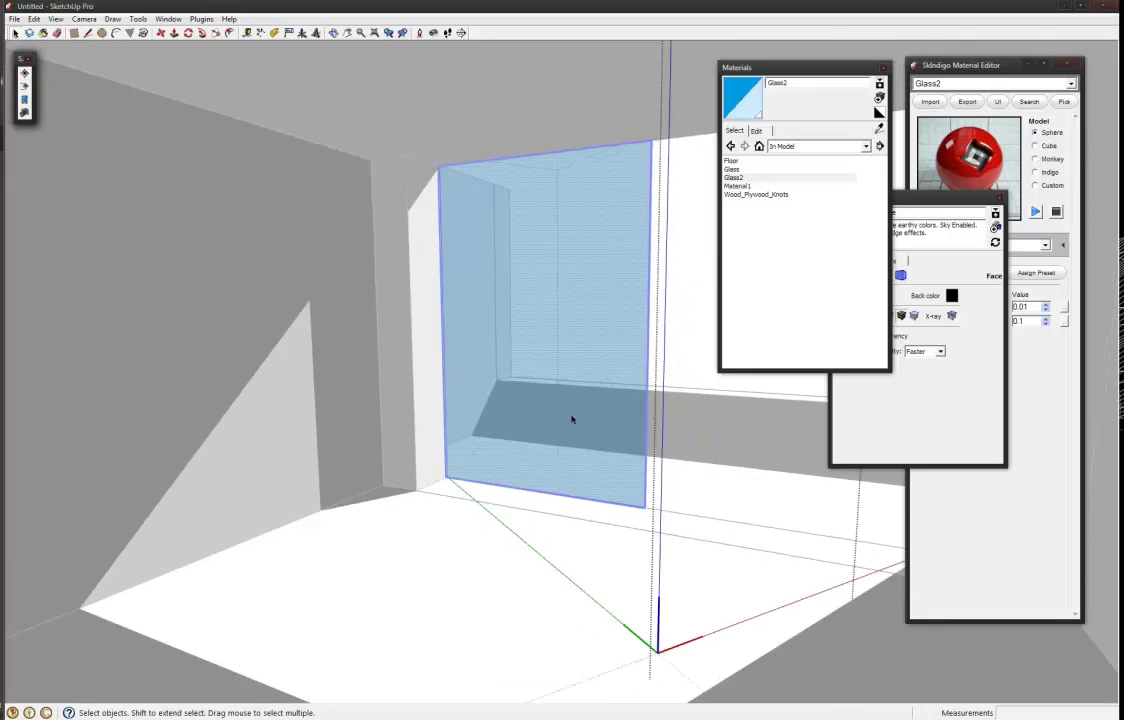
left_click(684, 358)
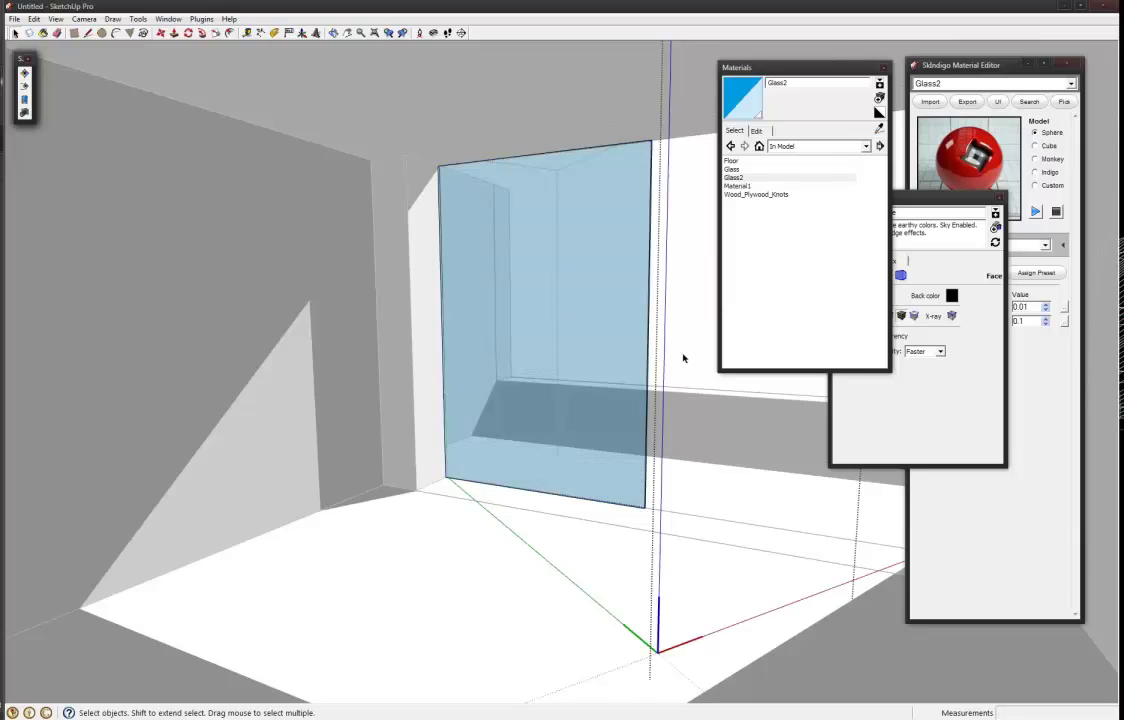
left_click(684, 358)
Render the room with the repainted glass pane in Indigo Renderer, then stop and close the render.
middle_click_drag(616, 357, 524, 416)
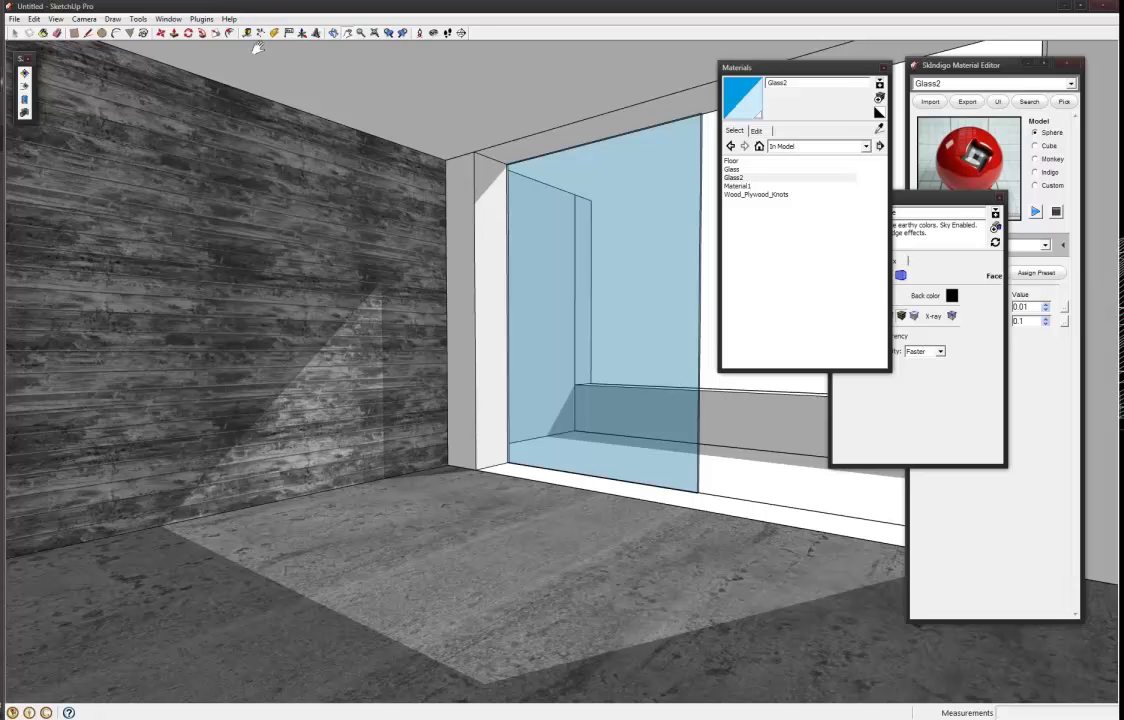
left_click(26, 74)
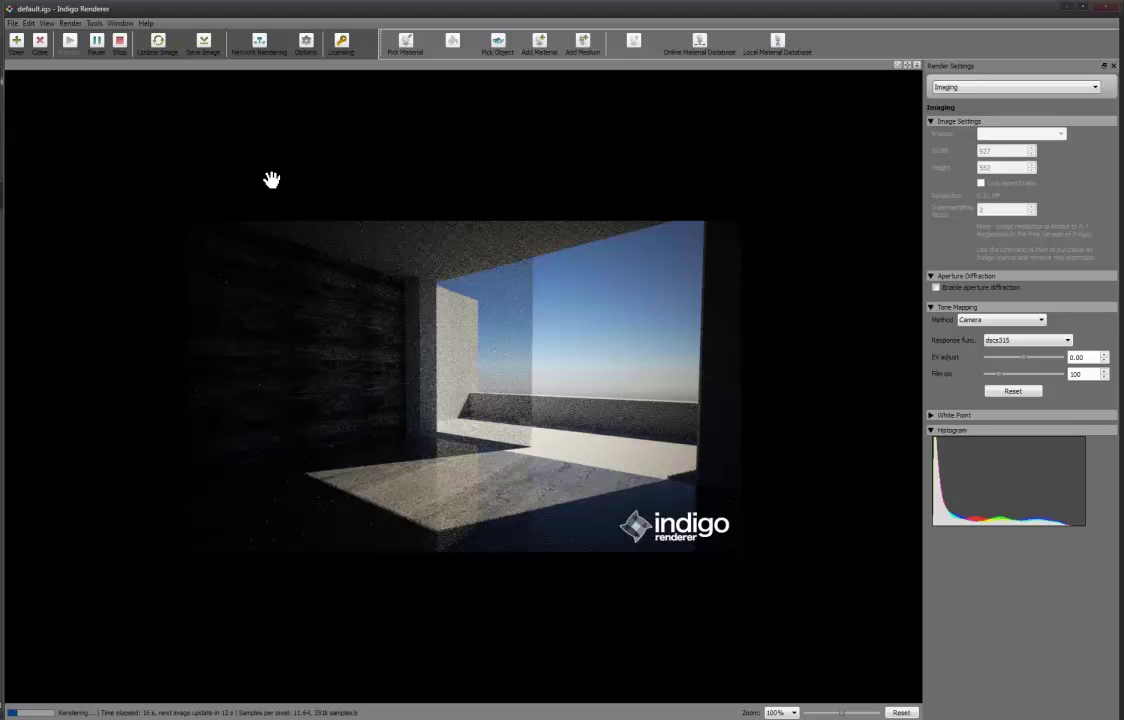
left_click(120, 50)
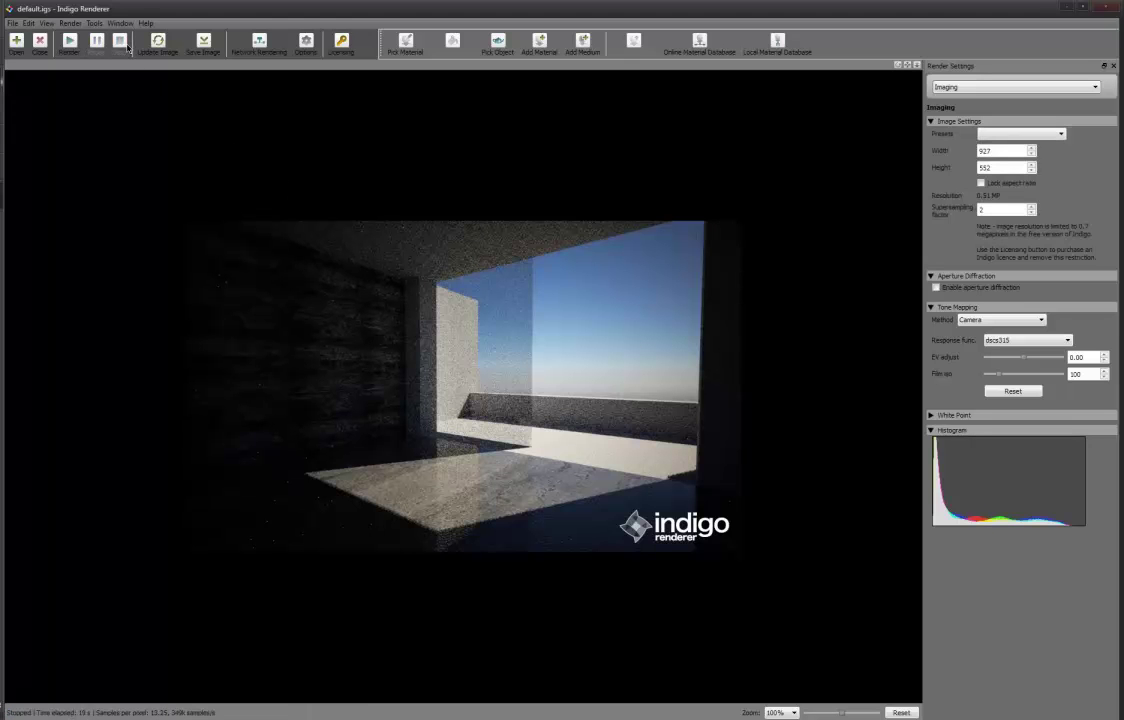
left_click(1107, 10)
Enable Glass Acceleration in the advanced SkIndigo render settings and close the settings.
mouse_move(484, 485)
middle_mouse_down()
mouse_move(479, 507)
mouse_move(472, 478)
middle_mouse_up()
middle_click_drag(465, 390, 489, 409, "shift")
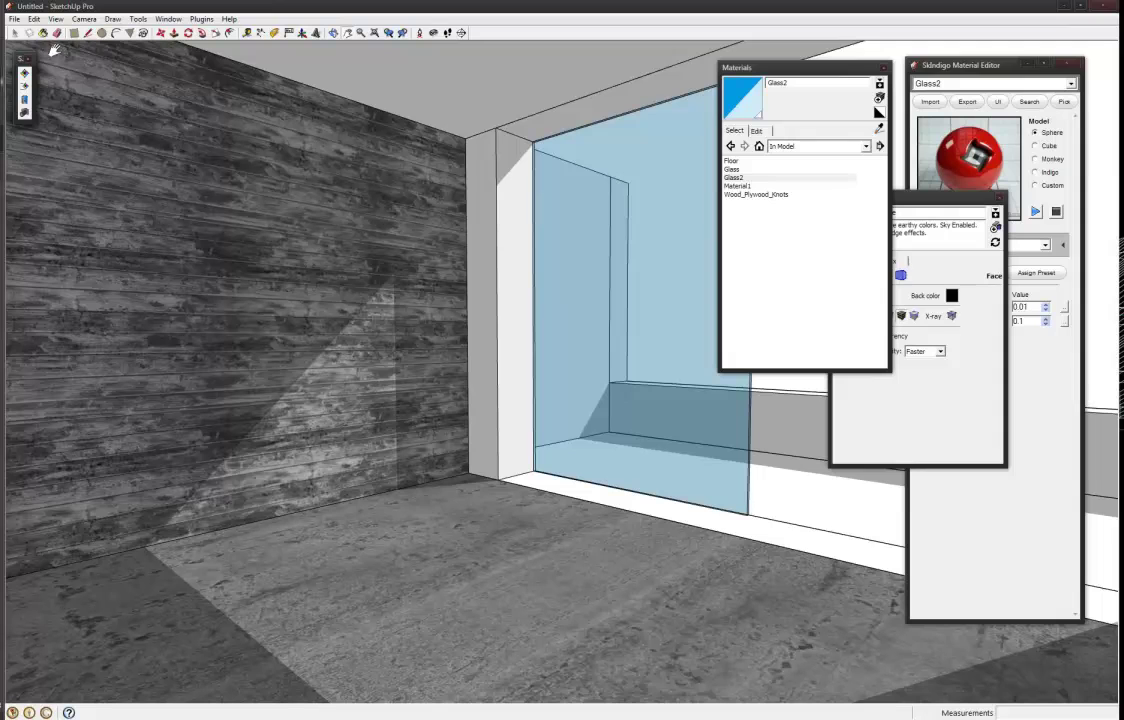
left_click(25, 113)
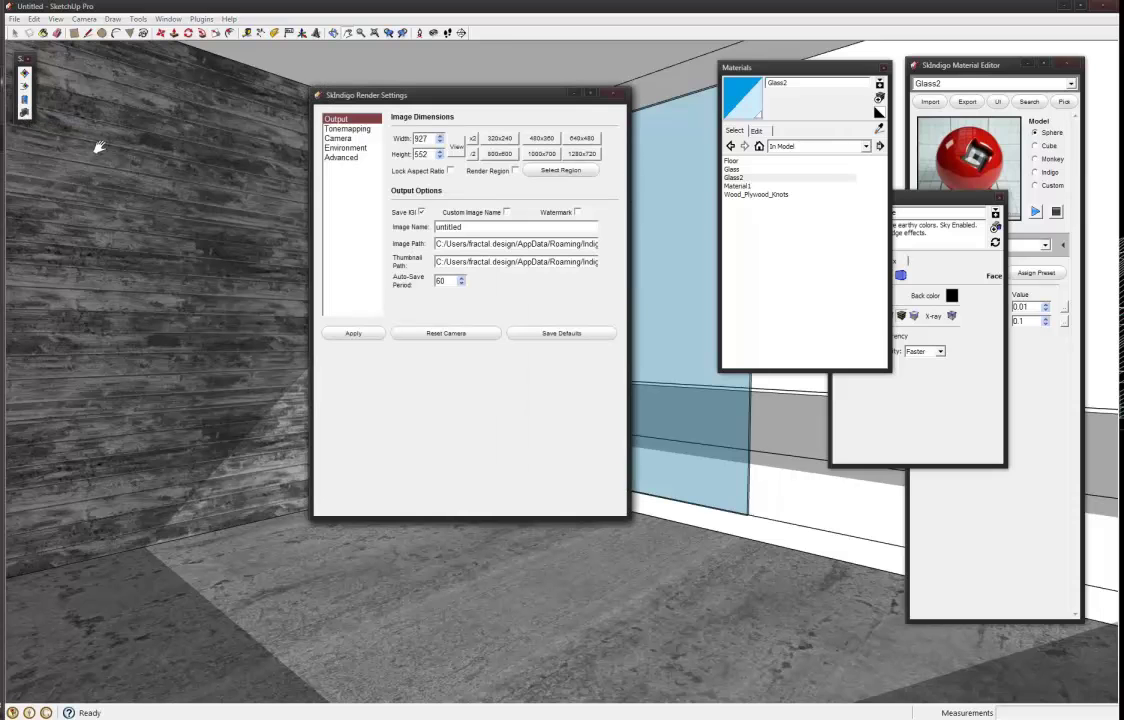
left_click(341, 158)
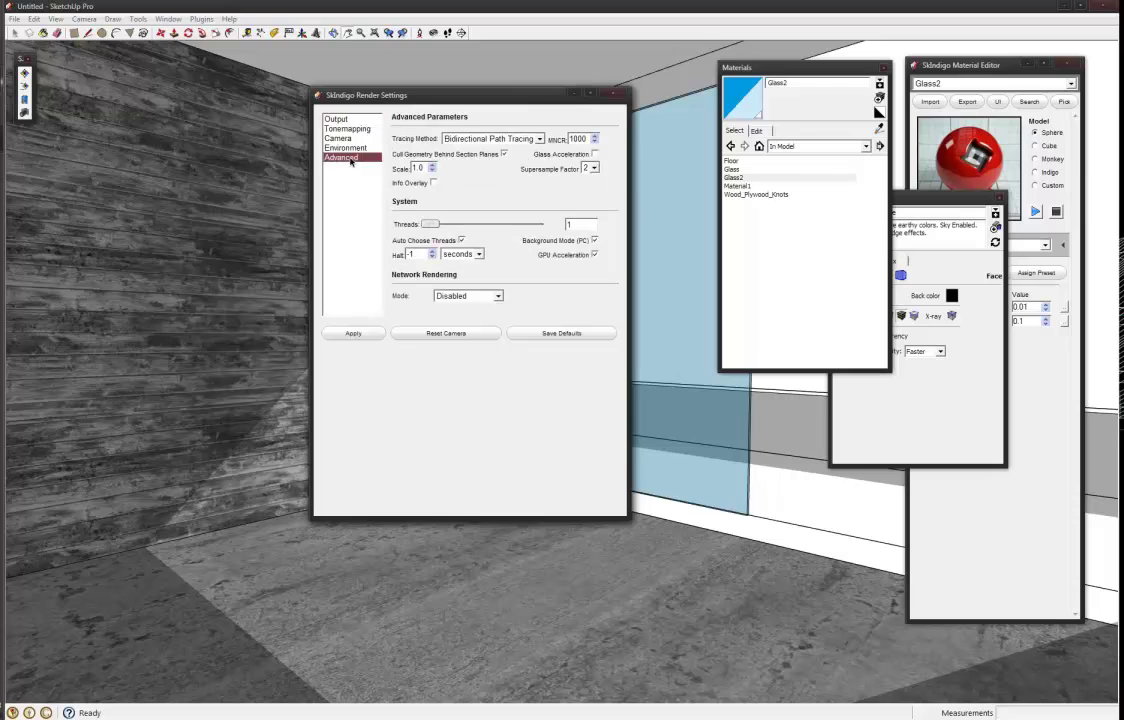
mouse_move(577, 153)
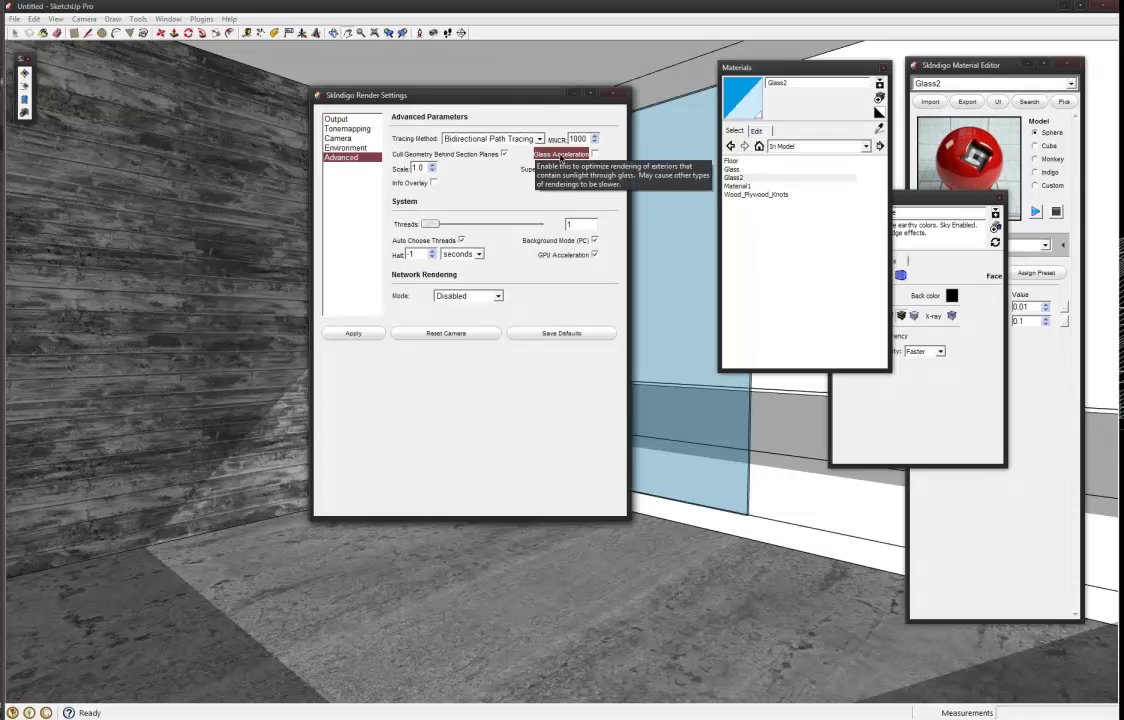
left_click(595, 154)
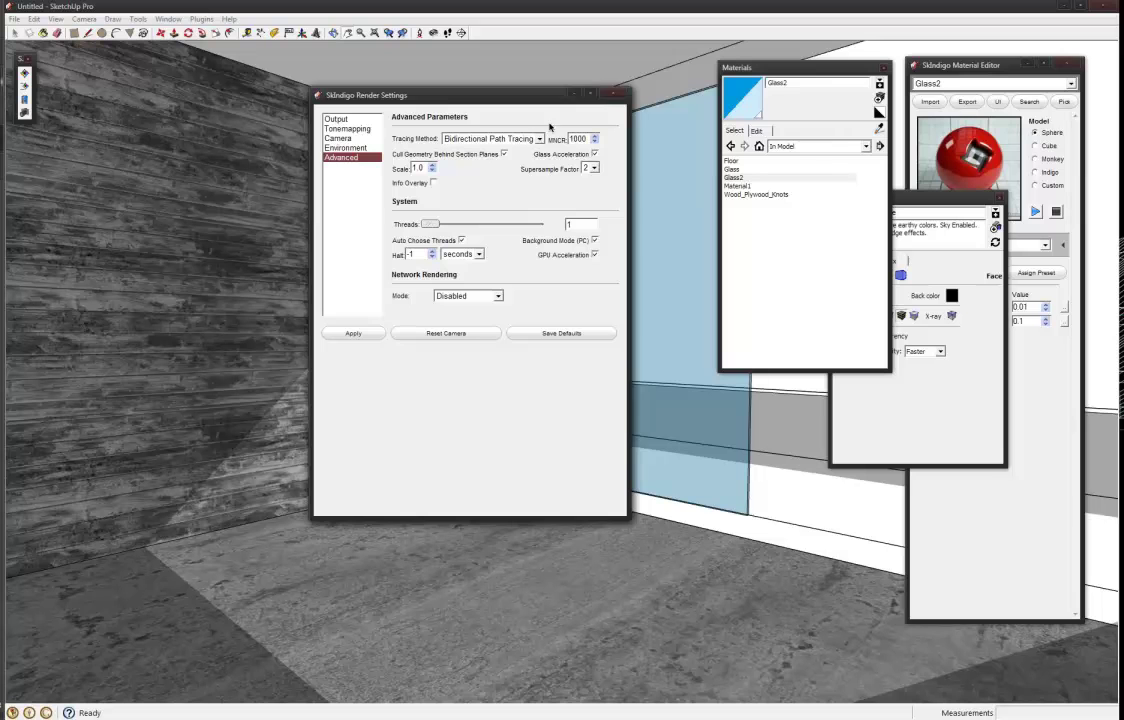
left_click(615, 99)
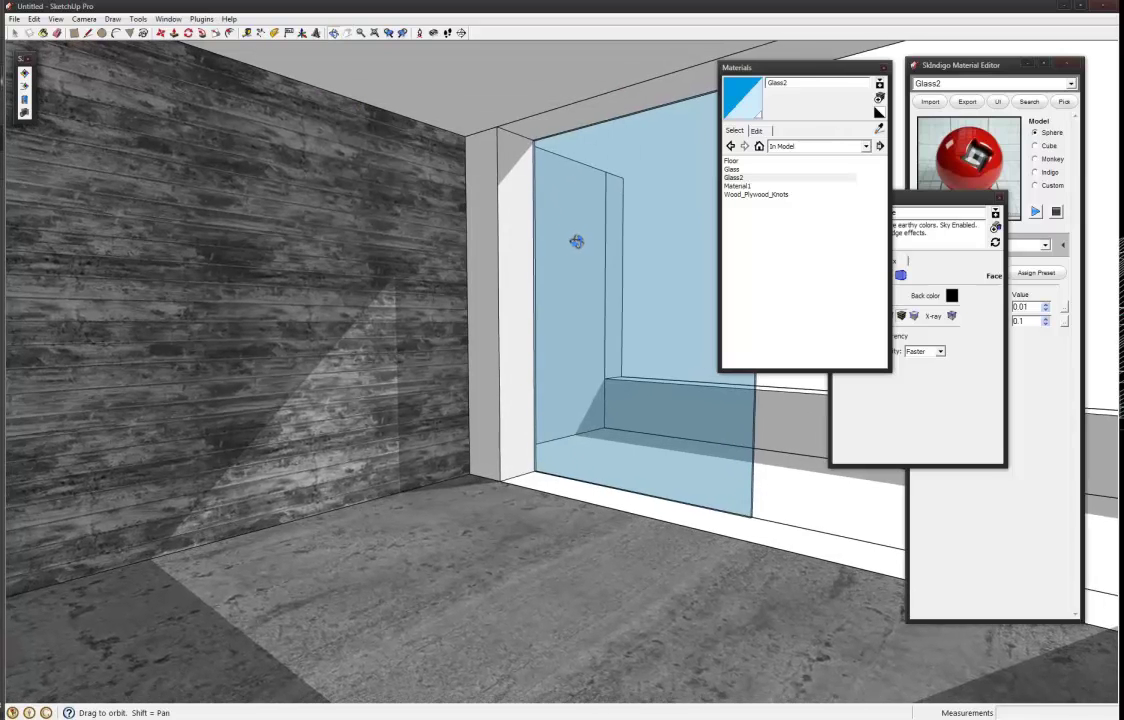
Render the room interior in Indigo Renderer, inspect the pane from the balcony side in SketchUp, and return to the render.
left_click_drag(566, 249, 561, 245)
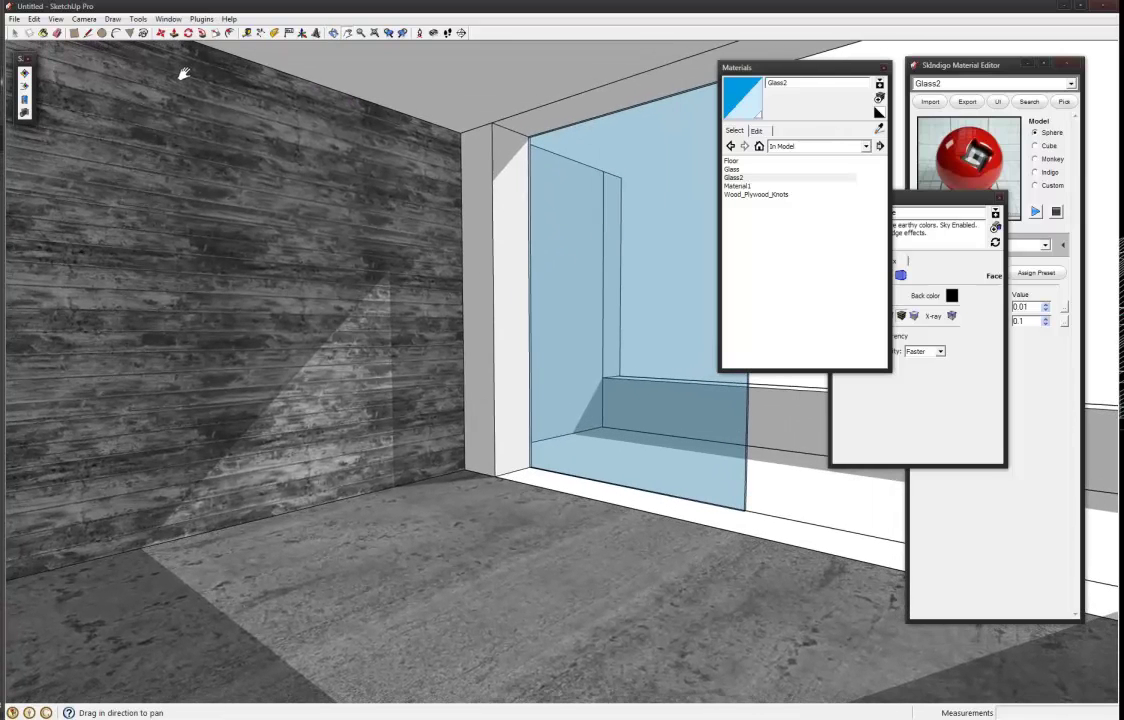
left_click(25, 73)
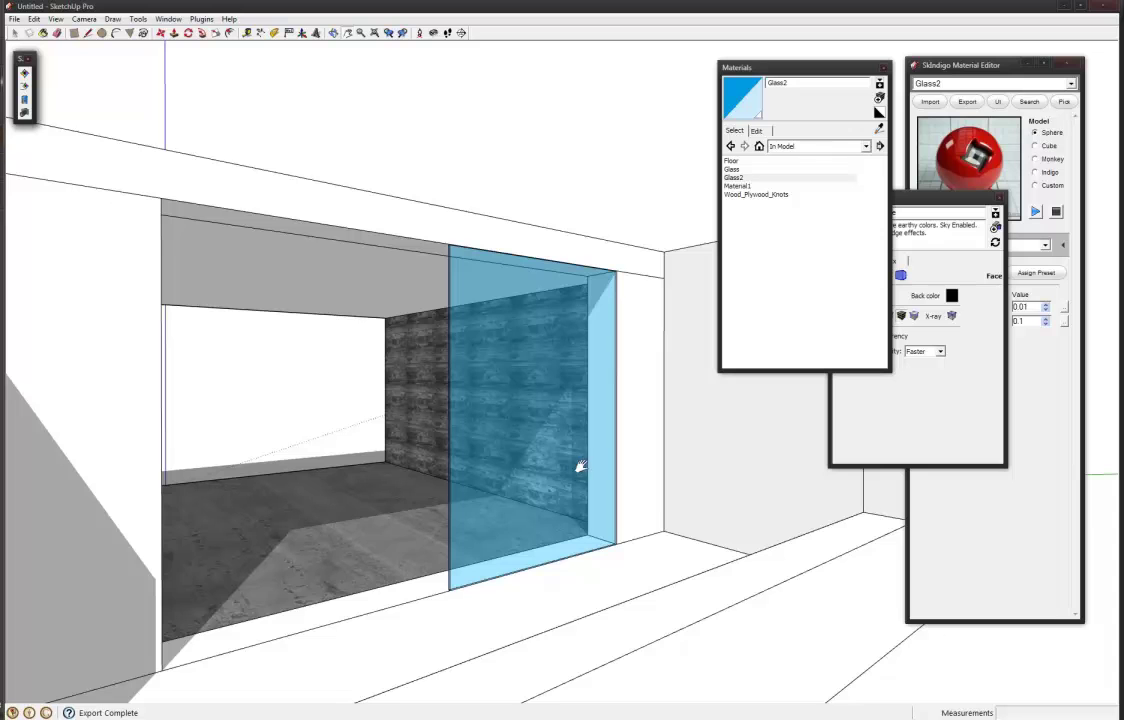
mouse_move(581, 484)
middle_mouse_down()
mouse_move(655, 487)
mouse_move(627, 469)
mouse_move(602, 479)
mouse_move(610, 506)
mouse_move(595, 488)
middle_mouse_up()
mouse_move(2, 194)
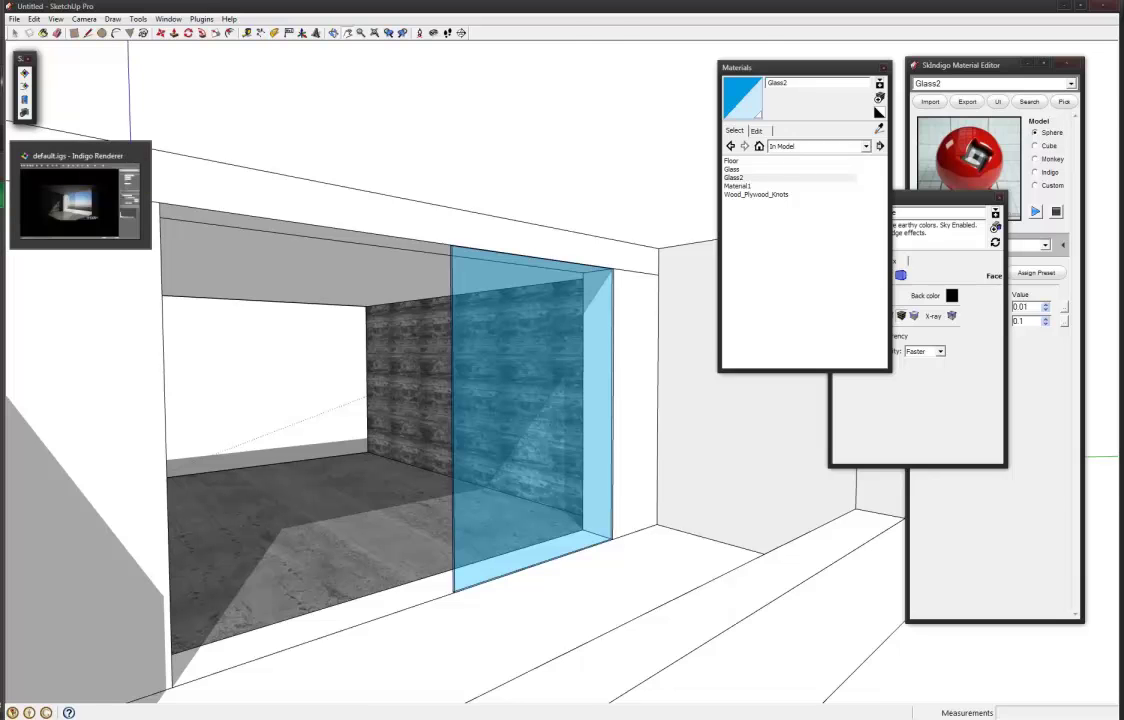
left_click(60, 190)
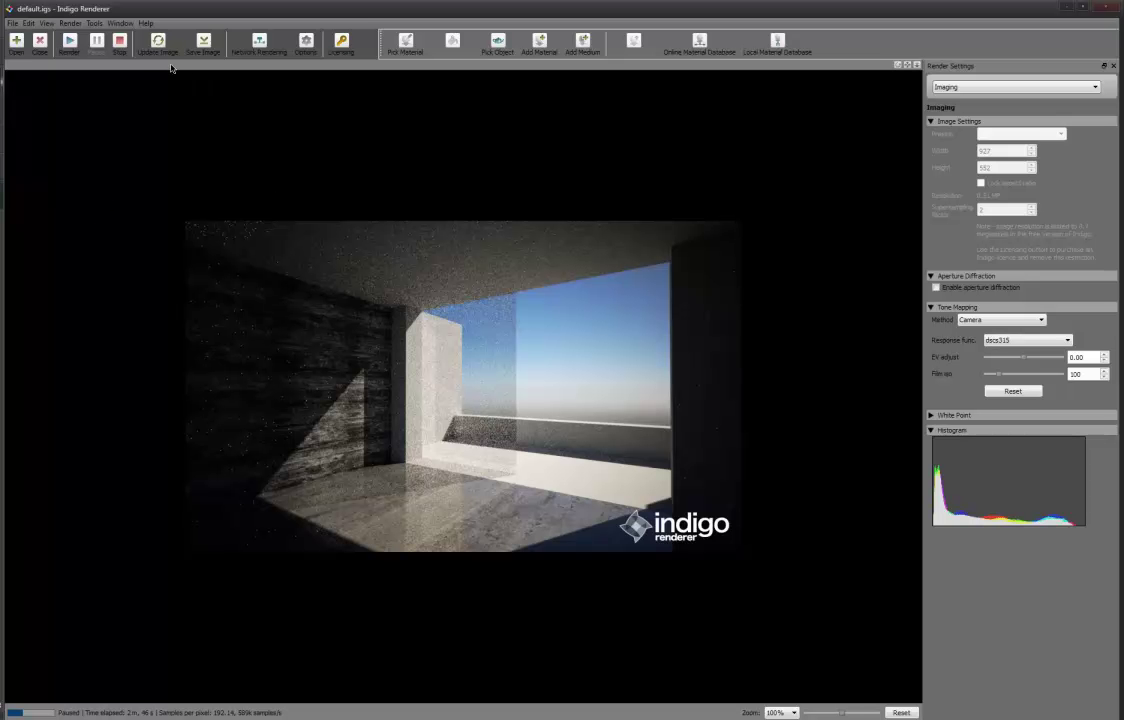
Stop and close the interior render in Indigo Renderer, and start a render of the balcony-side view from SketchUp.
left_click(127, 50)
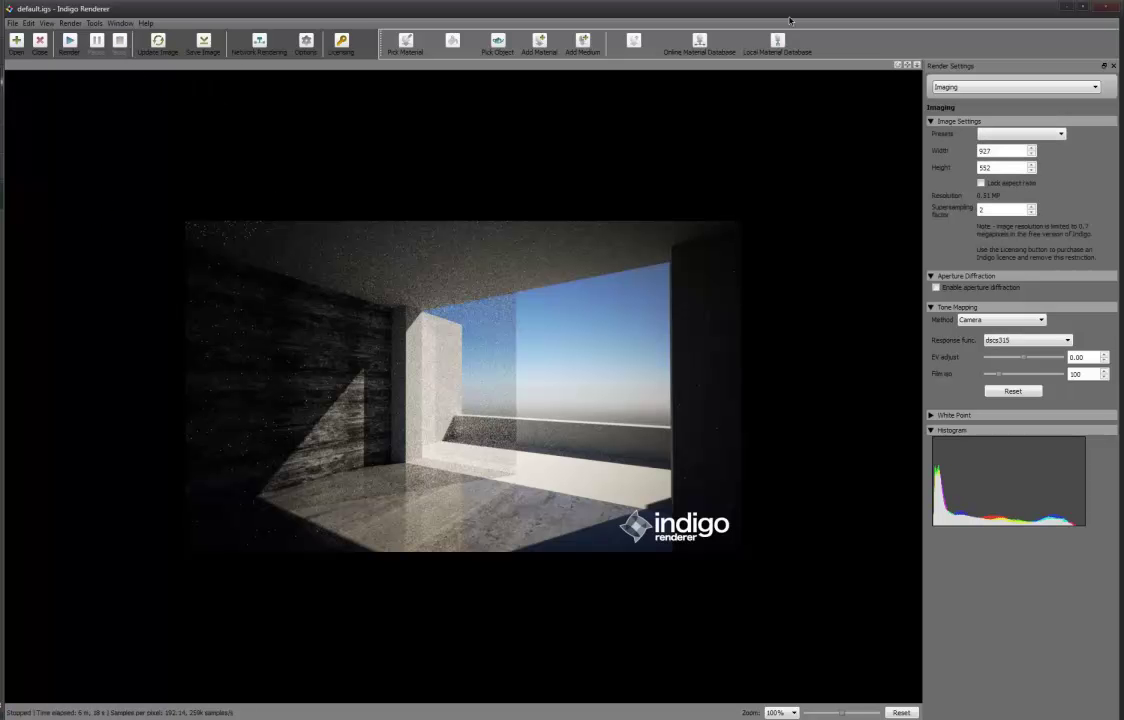
left_click(1108, 8)
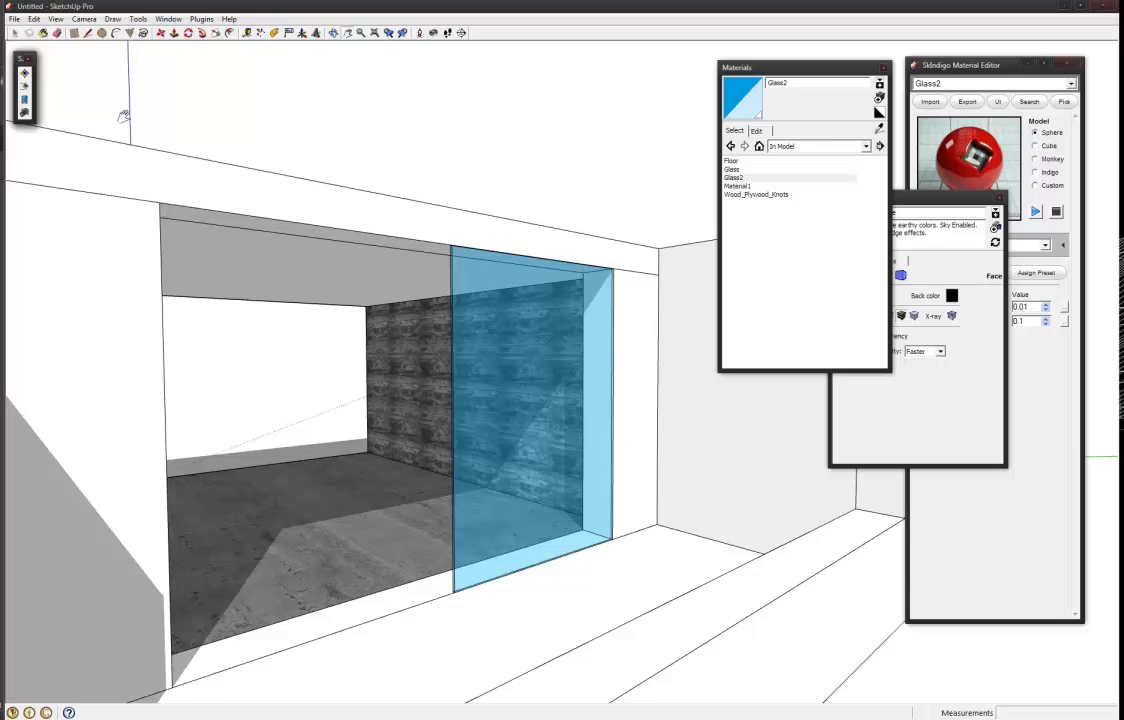
left_click(26, 74)
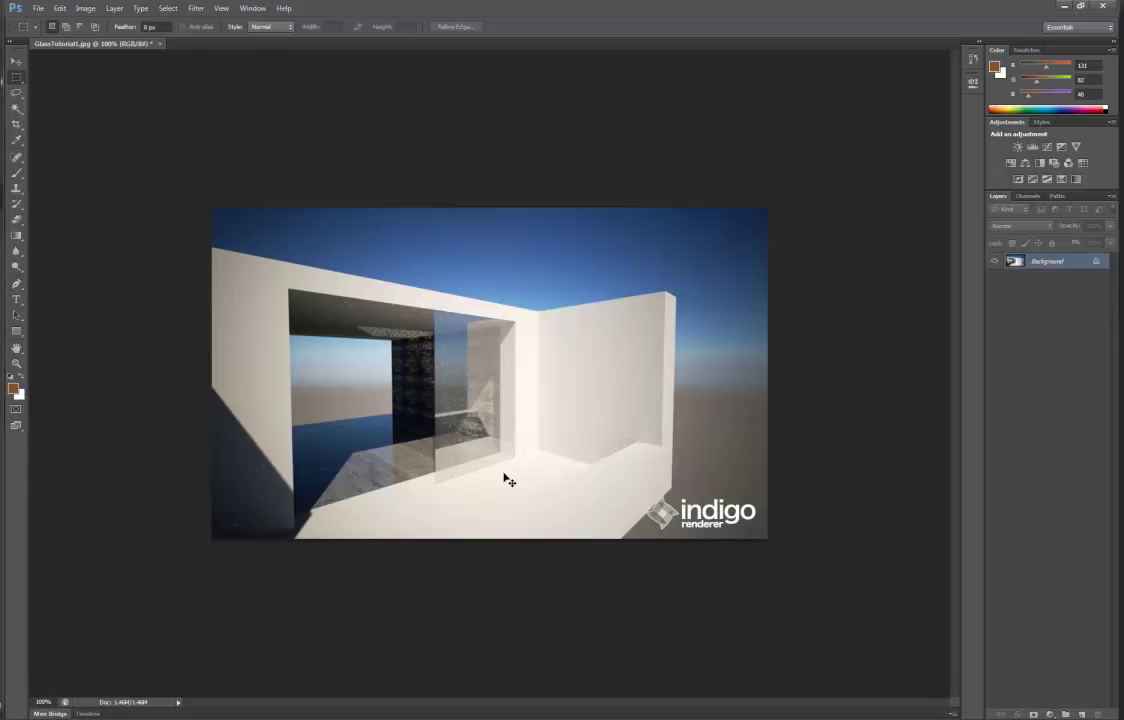
Examine the GlassTutorial1.jpg render up close in Photoshop, marking the glass pane area with a temporary rectangular marquee.
scroll(518, 506, "up", 3, "alt")
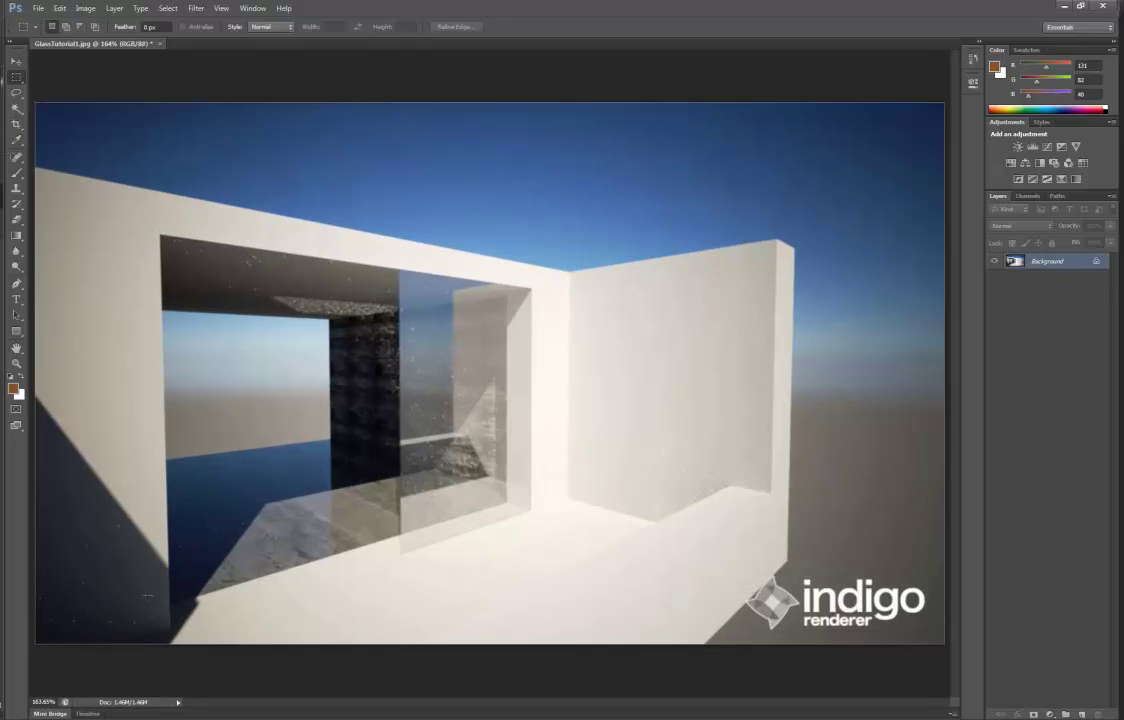
key("s")
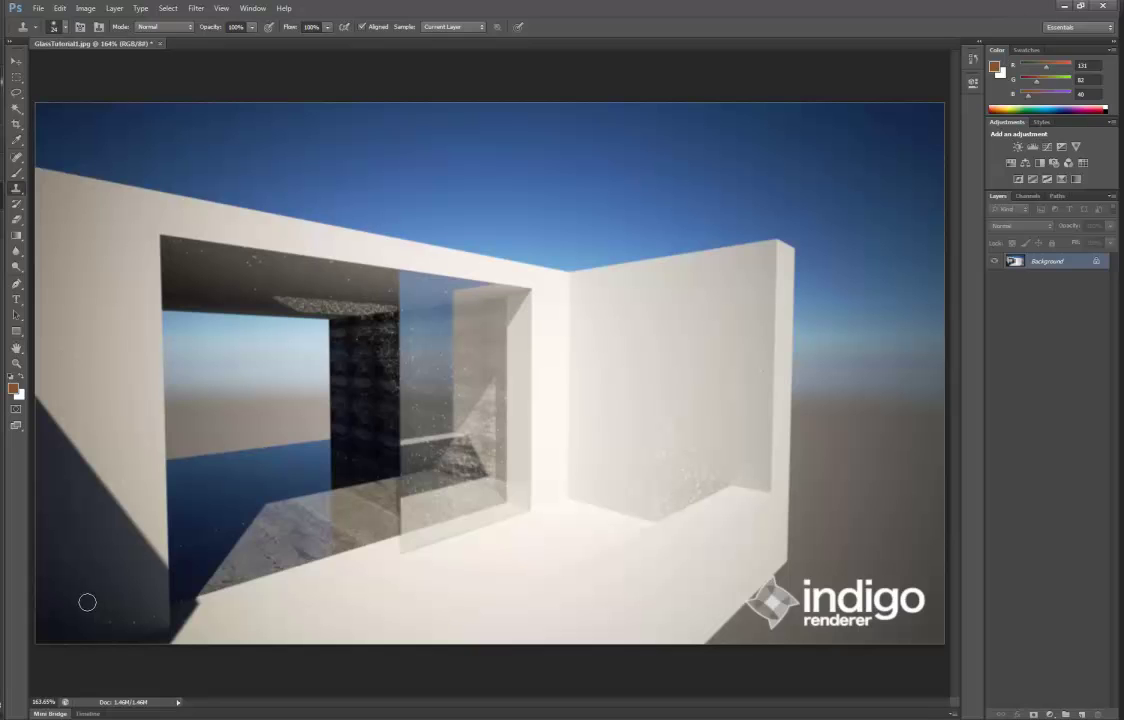
key("m")
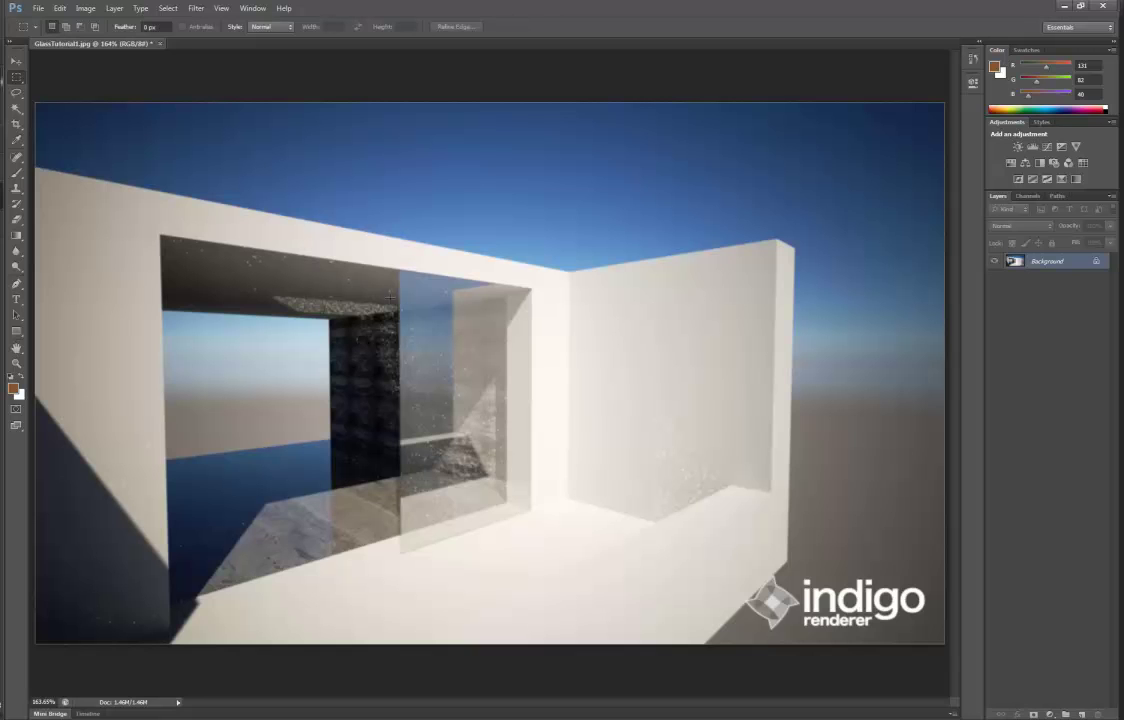
left_click_drag(370, 235, 552, 590)
left_click(347, 509)
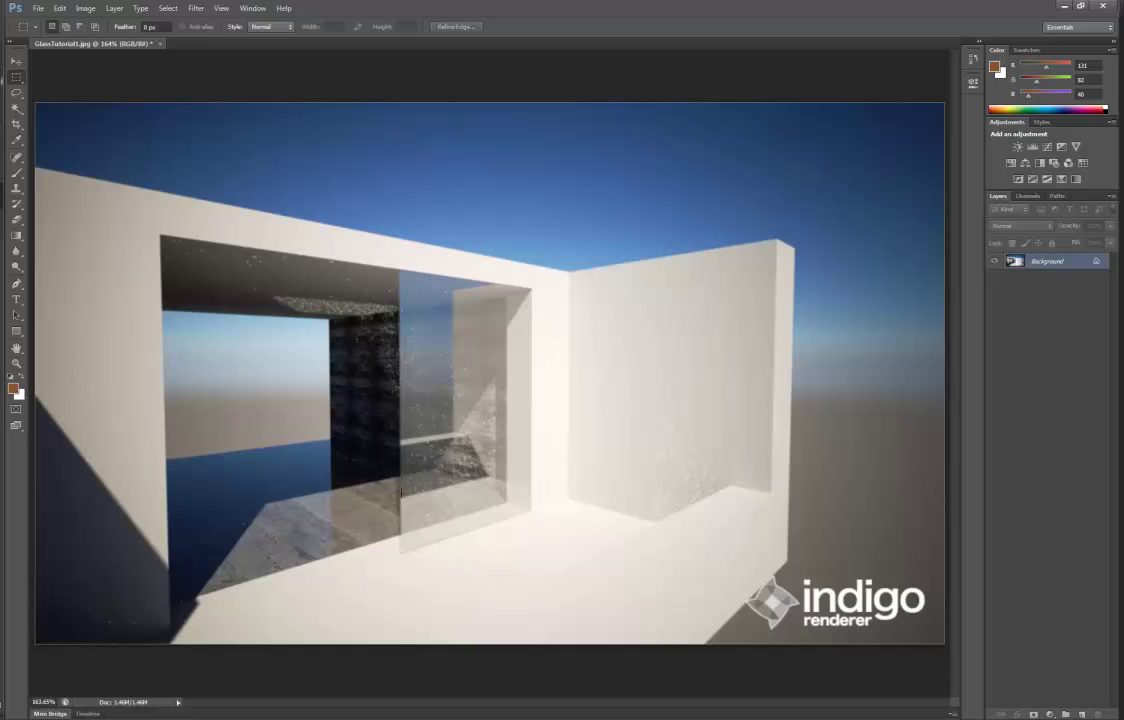